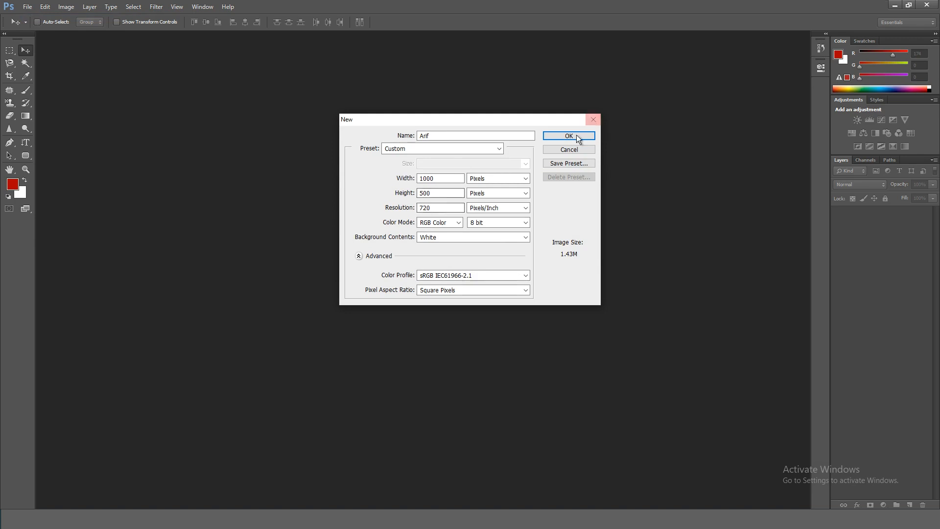
Create a 1000 × 500 pixel RGB document at 720 pixels/inch with a white background
{"action": "left_click", "coordinate": [569, 135]}
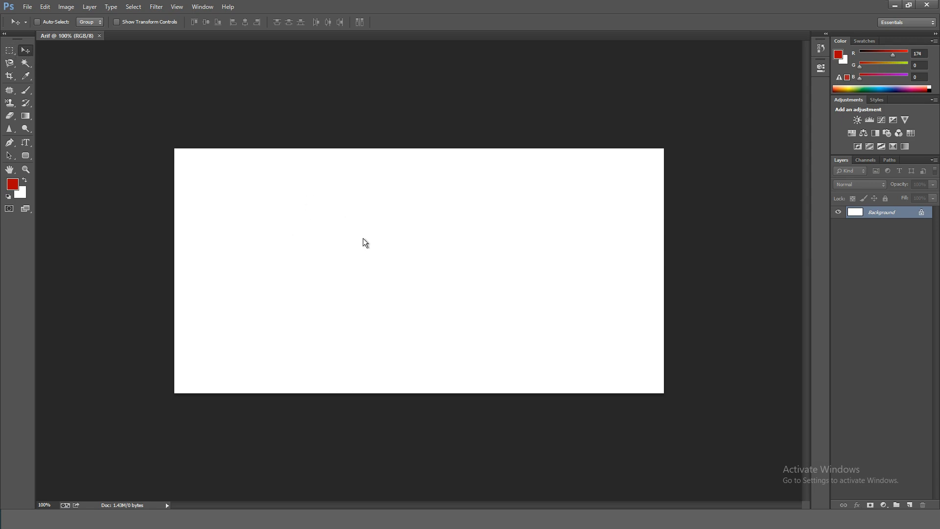
Try to move the locked Background layer on the canvas with the Move tool
{"action": "left_click", "coordinate": [510, 179]}
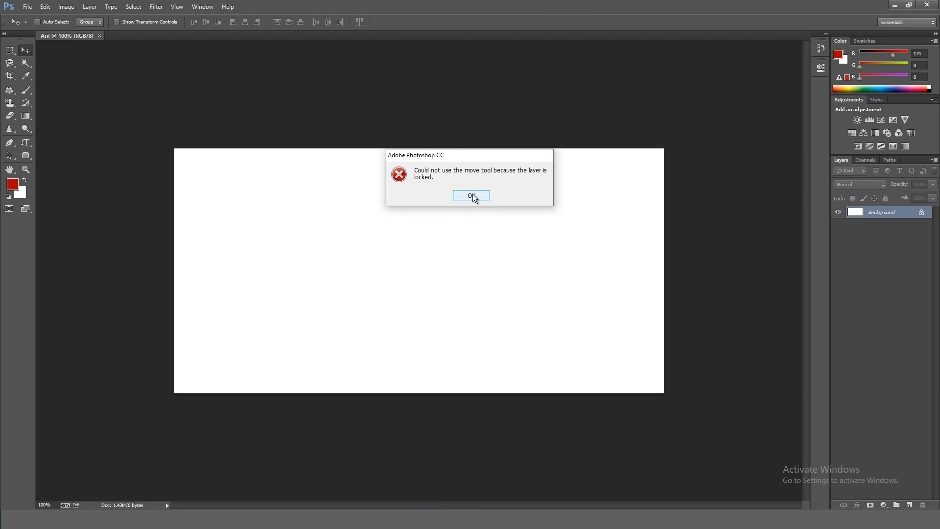
{"action": "left_click", "coordinate": [474, 195]}
{"action": "left_click", "coordinate": [467, 368]}
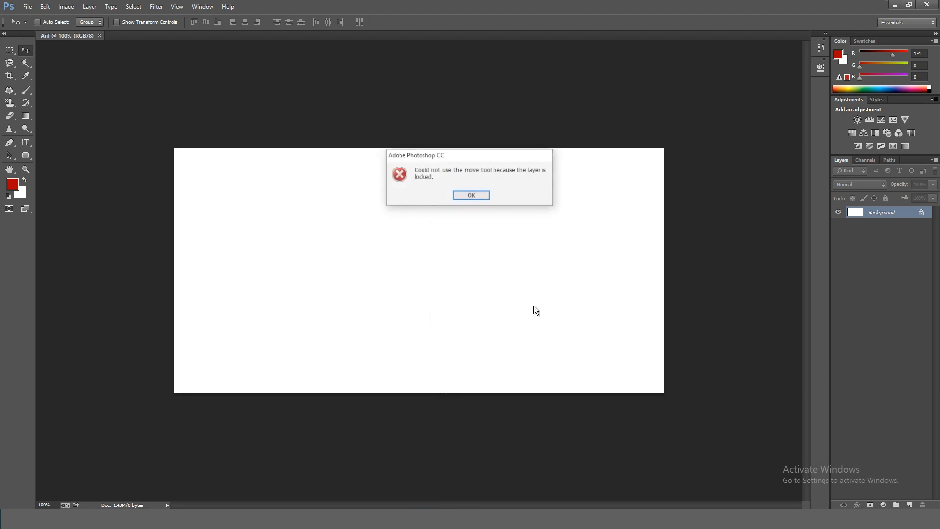
{"action": "left_click", "coordinate": [465, 198]}
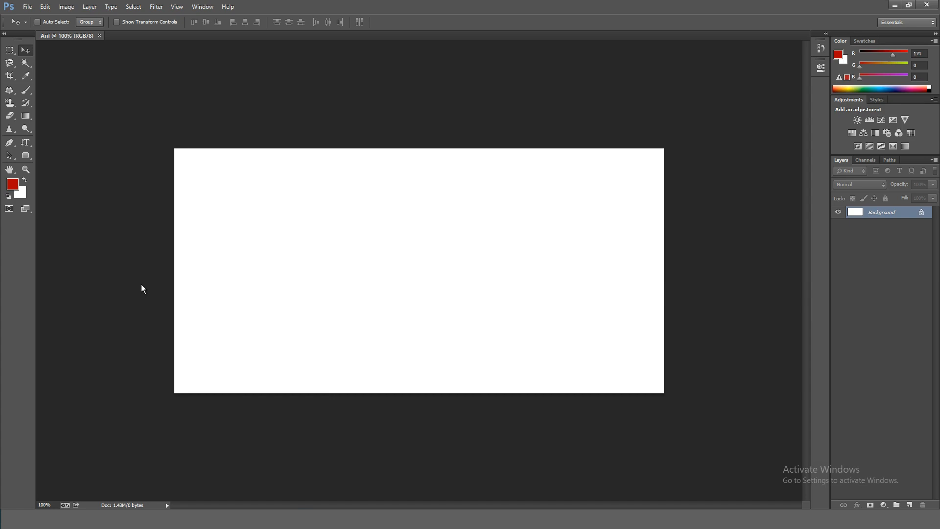
{"action": "left_click_drag", "start_coordinate": [693, 312], "coordinate": [629, 313]}
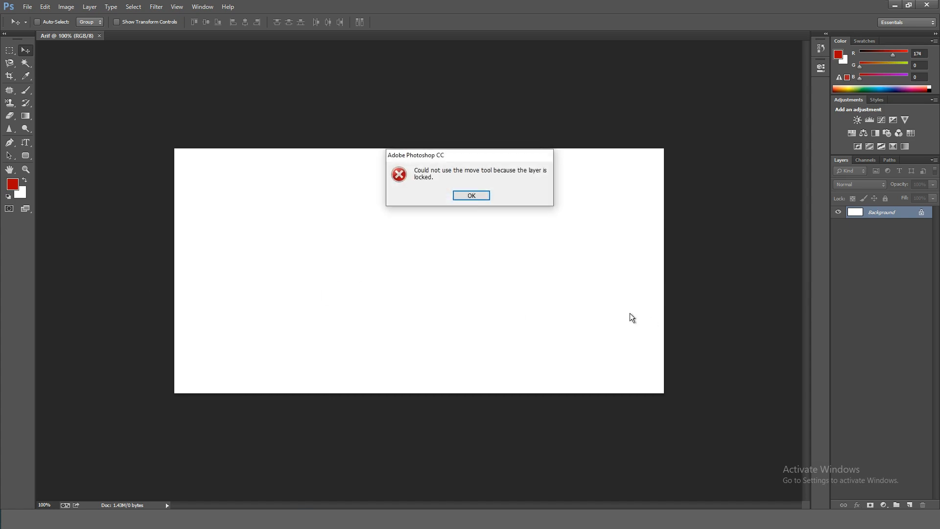
{"action": "left_click", "coordinate": [473, 198]}
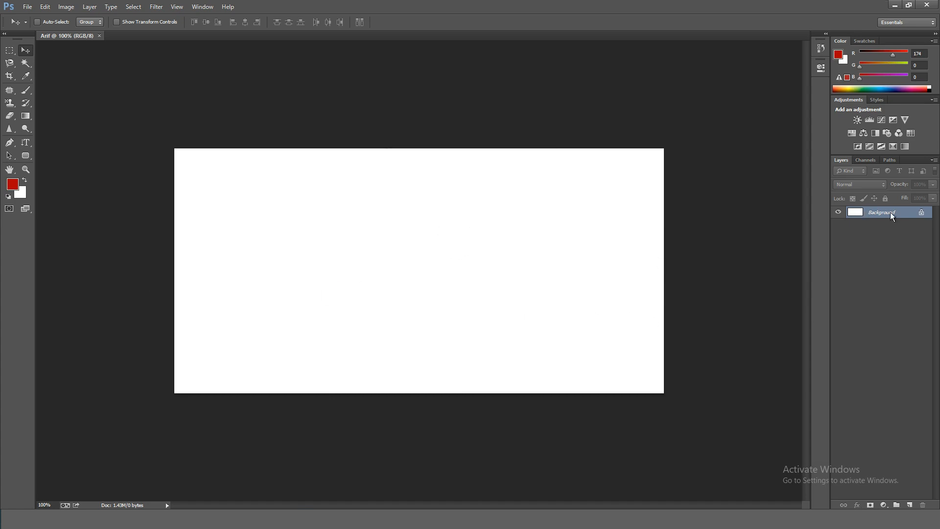
Convert the locked Background into a regular layer named Layer 01
{"action": "double_click", "coordinate": [922, 214]}
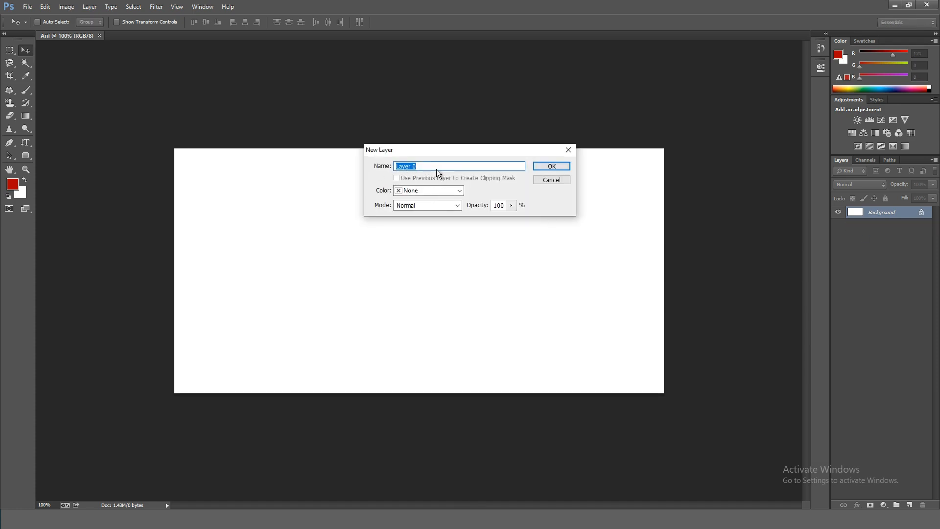
{"action": "type", "text": "a"}
{"action": "key", "text": "BackSpace"}
{"action": "type", "text": "Lay"}
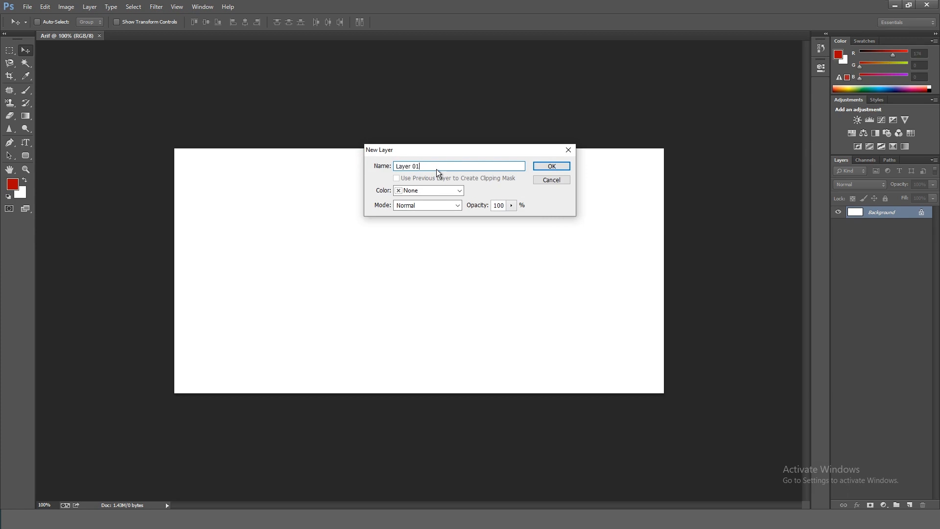
{"action": "left_click", "coordinate": [552, 166]}
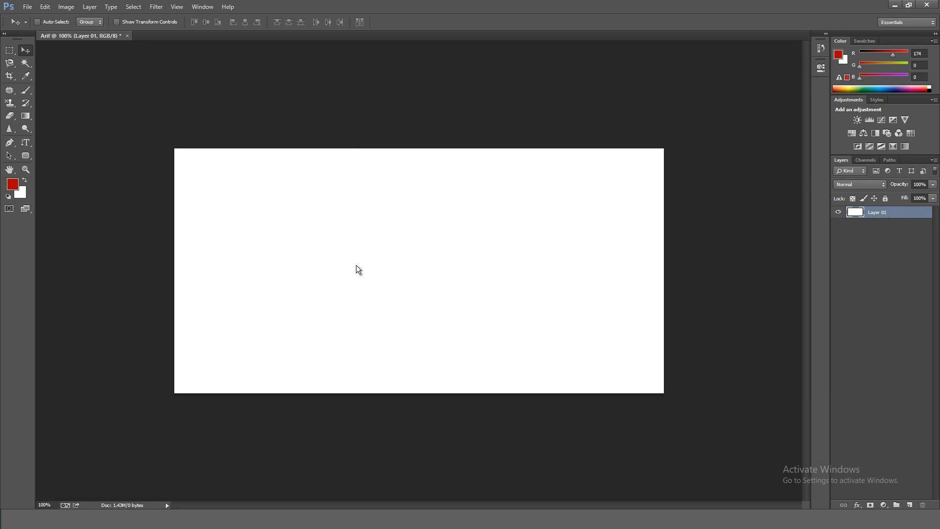
Move Layer 01 freely around the canvas, and undo the move
{"action": "left_click_drag", "start_coordinate": [386, 257], "coordinate": [376, 380]}
{"action": "left_click_drag", "start_coordinate": [342, 351], "coordinate": [571, 245]}
{"action": "left_click_drag", "start_coordinate": [590, 304], "coordinate": [418, 278]}
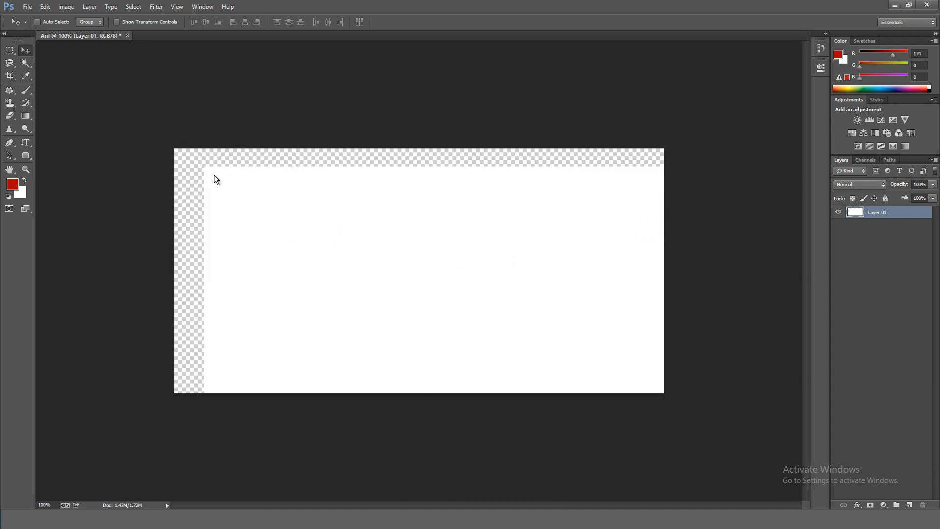
{"action": "key", "text": "ctrl+z"}
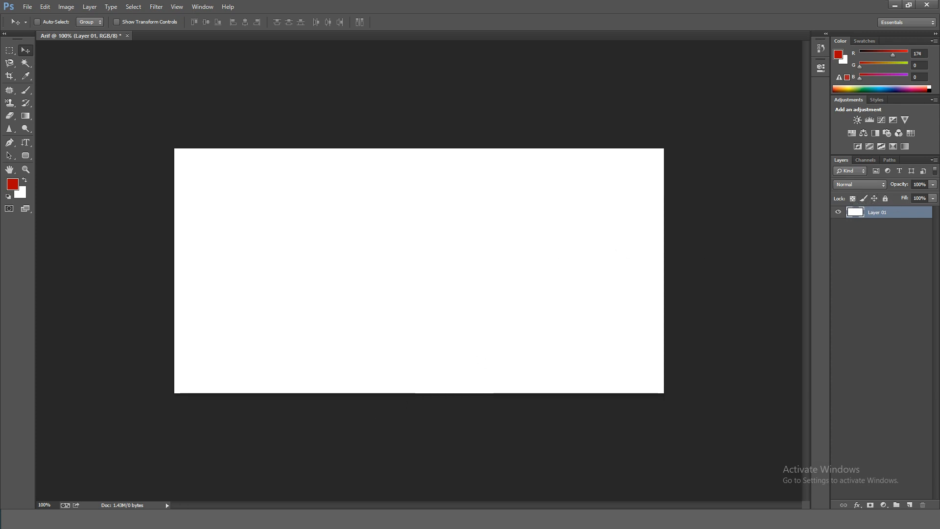
Place the Indian-Mangoes-683x1024 image file into the document at the centre of the canvas
{"action": "left_click", "coordinate": [255, 471]}
{"action": "left_click_drag", "start_coordinate": [438, 148], "coordinate": [211, 261]}
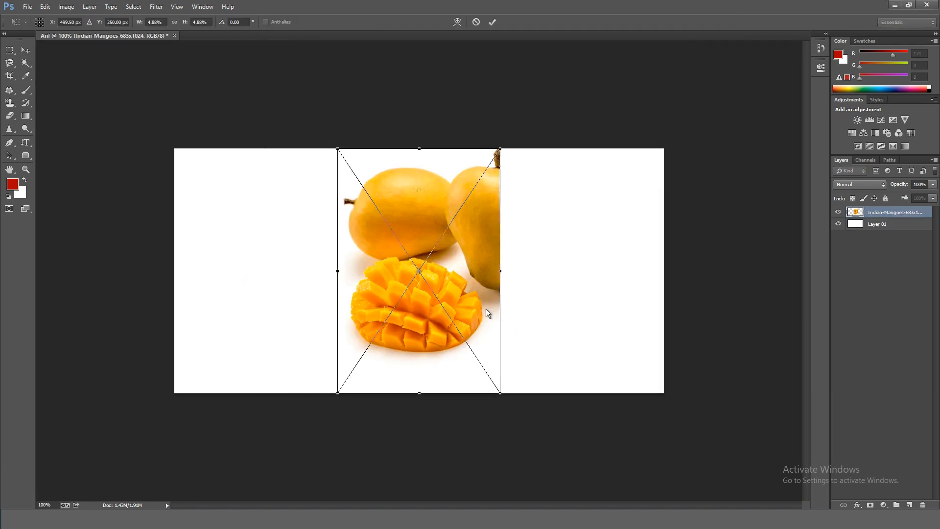
{"action": "key", "text": "Return"}
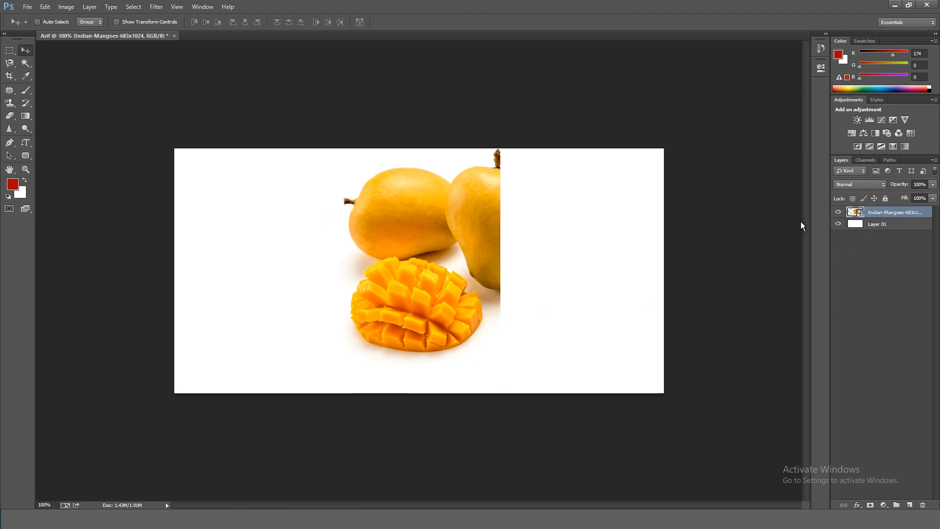
Open the placed mango smart object's contents, and scale the placed image down proportionally to 3% in the main document
{"action": "mouse_move", "coordinate": [407, 200]}
{"action": "left_mouse_down"}
{"action": "mouse_move", "coordinate": [439, 230]}
{"action": "mouse_move", "coordinate": [459, 235]}
{"action": "mouse_move", "coordinate": [411, 204]}
{"action": "left_mouse_up"}
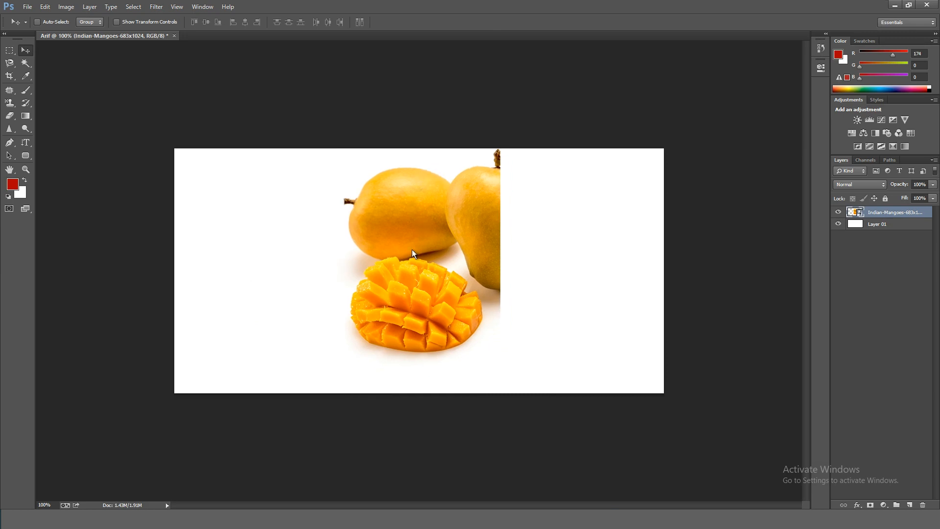
{"action": "double_click", "coordinate": [849, 214]}
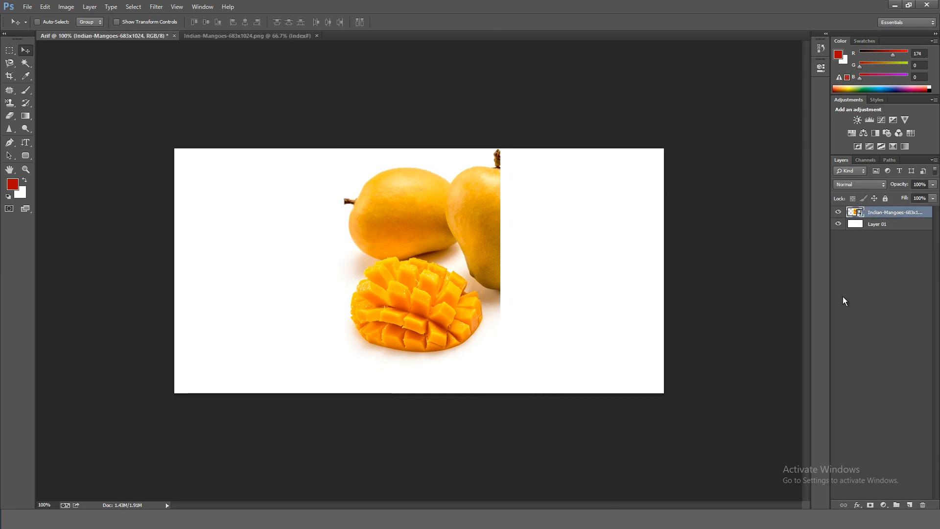
{"action": "key", "text": "ctrl+t"}
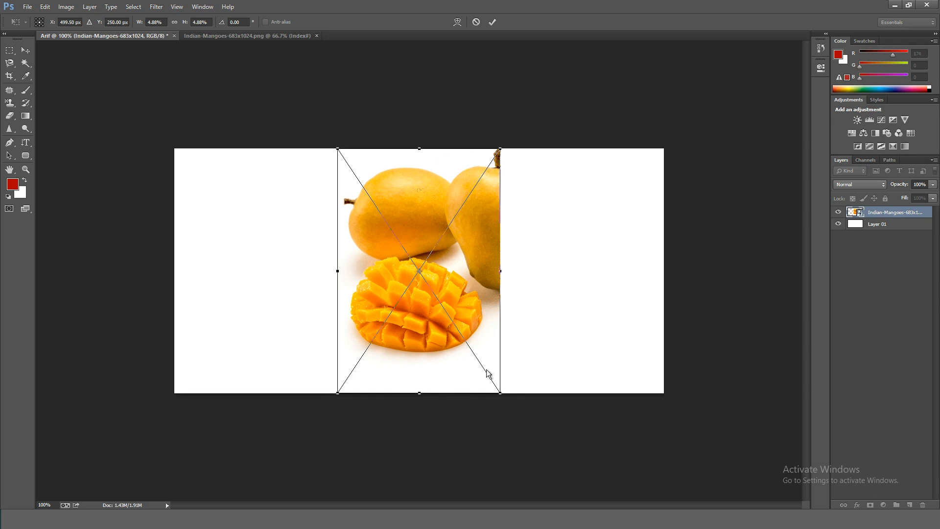
{"action": "left_click_drag", "start_coordinate": [501, 397], "coordinate": [516, 311]}
{"action": "left_click_drag", "start_coordinate": [508, 349], "coordinate": [449, 294]}
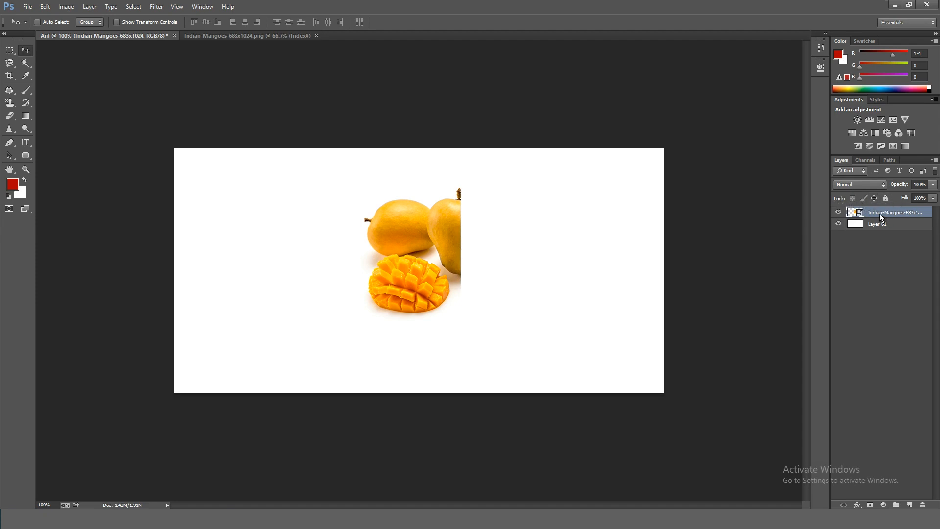
{"action": "key", "text": "ctrl+t"}
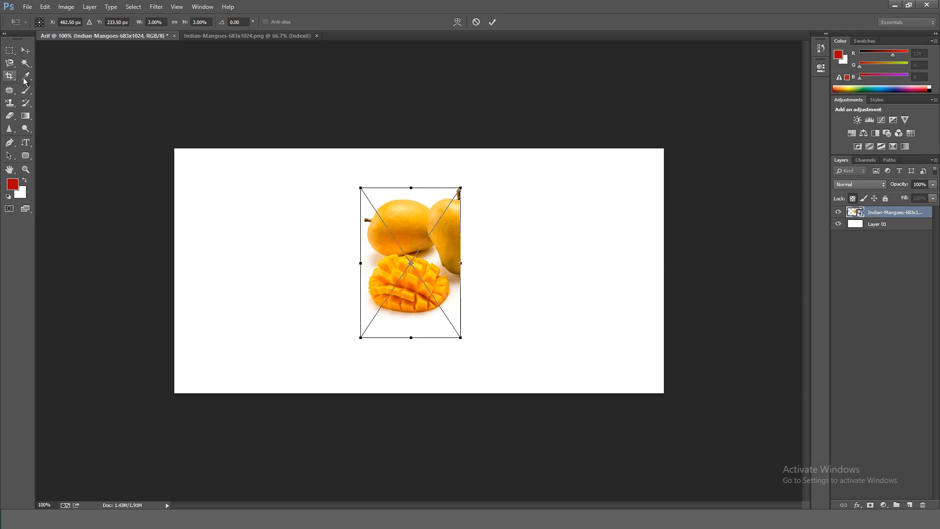
{"action": "key", "text": "Return"}
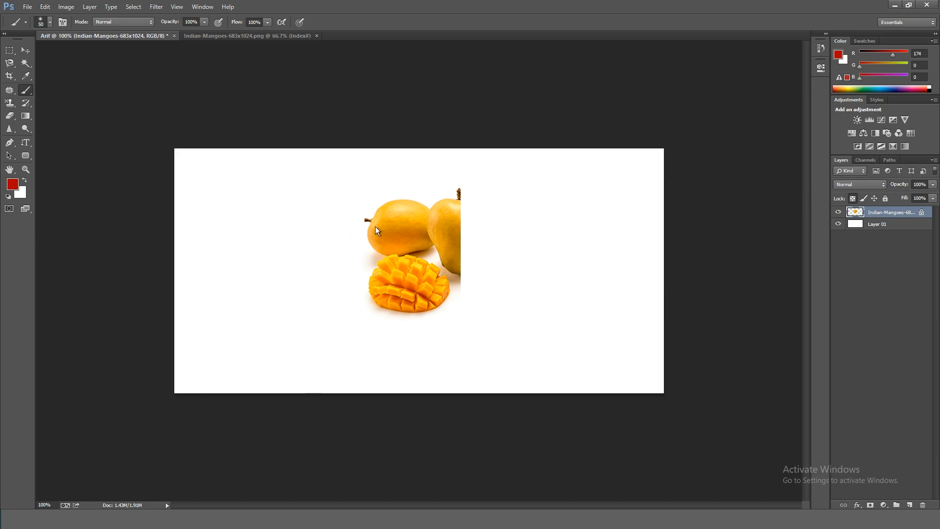
Paint red 50 px brush strokes over and beyond the mango layer with its transparent pixels locked, and undo them all
{"action": "left_click_drag", "start_coordinate": [391, 223], "coordinate": [423, 294]}
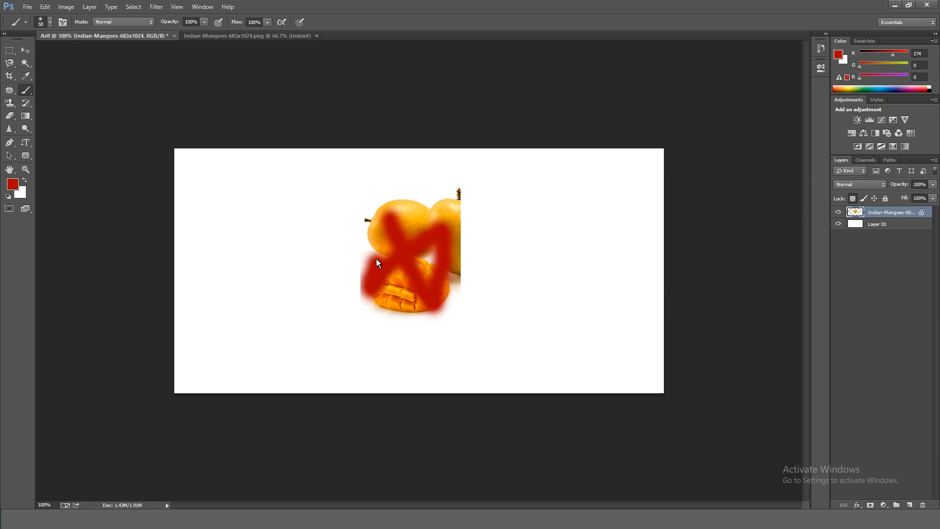
{"action": "left_click_drag", "start_coordinate": [374, 261], "coordinate": [302, 230]}
{"action": "left_click_drag", "start_coordinate": [338, 337], "coordinate": [523, 345]}
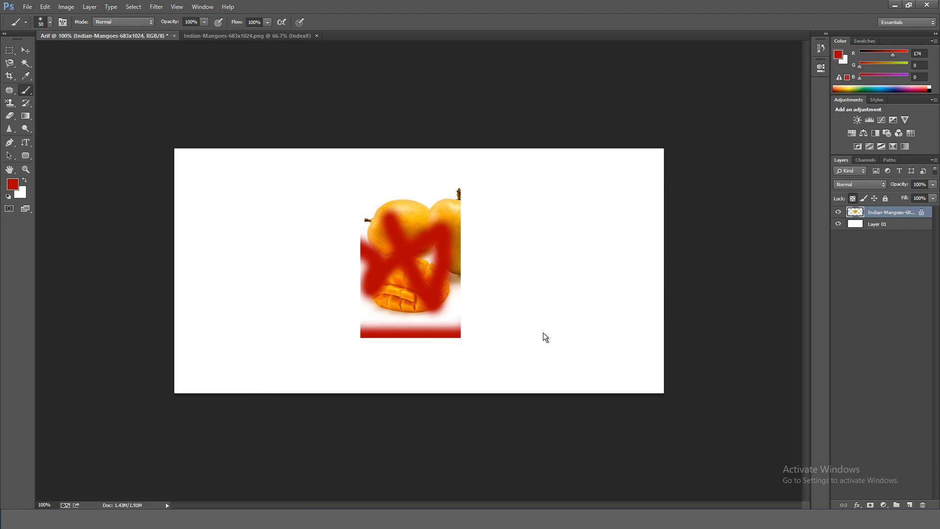
{"action": "left_click_drag", "start_coordinate": [498, 208], "coordinate": [431, 181]}
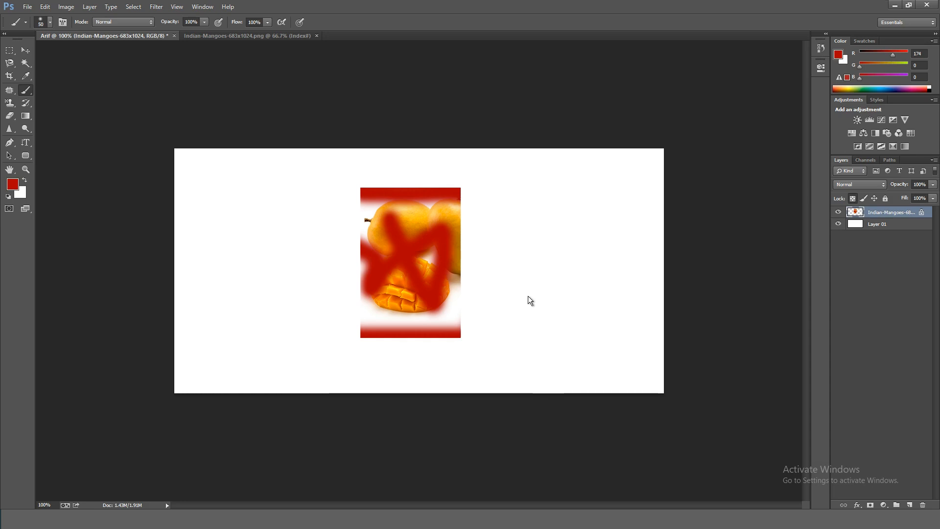
{"action": "key", "text": "ctrl+z"}
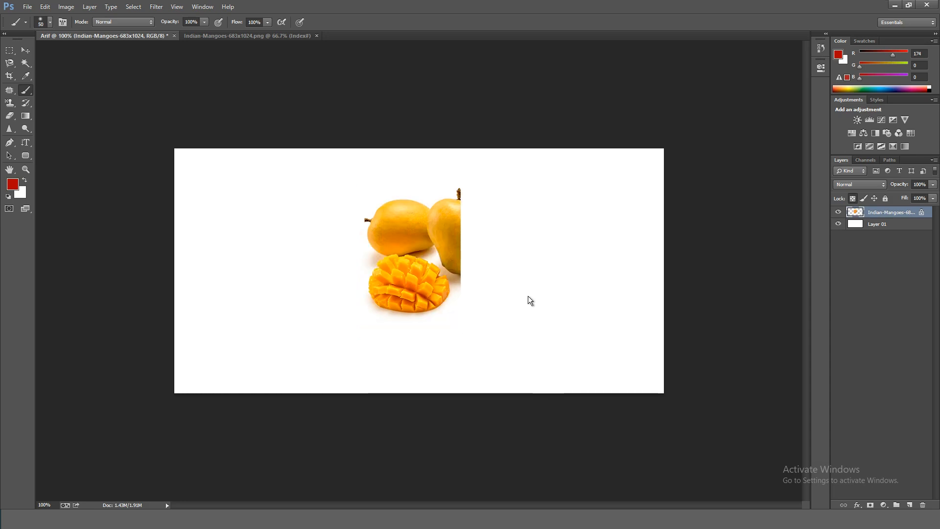
Lock the mango layer's image pixels instead of its transparent pixels, and try to paint on it with the Brush tool
{"action": "left_click", "coordinate": [853, 198]}
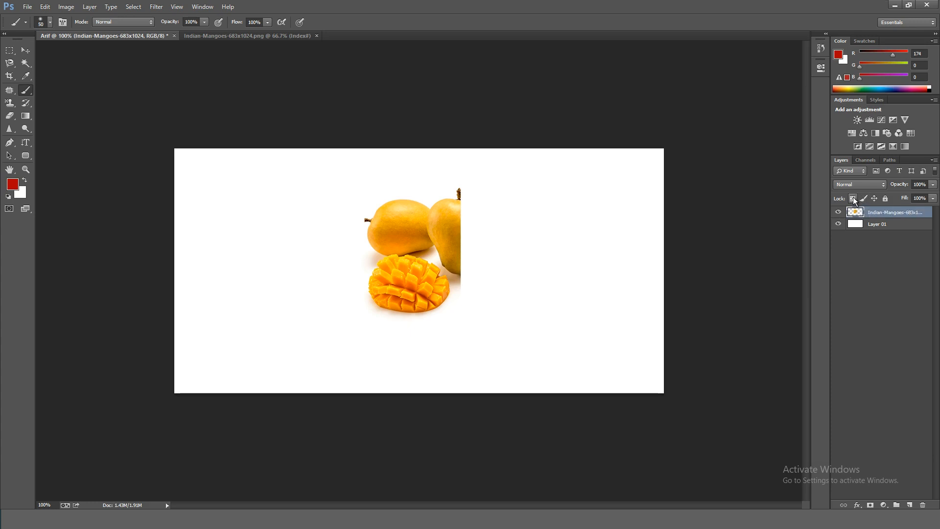
{"action": "left_click", "coordinate": [864, 199]}
{"action": "left_click", "coordinate": [321, 217]}
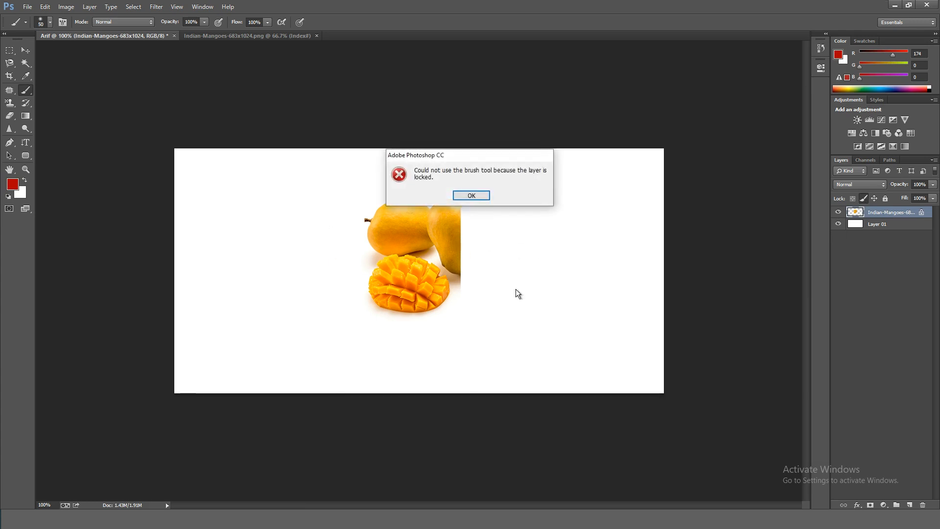
{"action": "left_click", "coordinate": [473, 197]}
Move the mango image slightly down and to the left with the Move tool
{"action": "key", "text": "v"}
{"action": "mouse_move", "coordinate": [422, 226]}
{"action": "left_mouse_down"}
{"action": "mouse_move", "coordinate": [358, 288]}
{"action": "mouse_move", "coordinate": [426, 215]}
{"action": "left_mouse_up"}
{"action": "left_click_drag", "start_coordinate": [441, 274], "coordinate": [420, 254]}
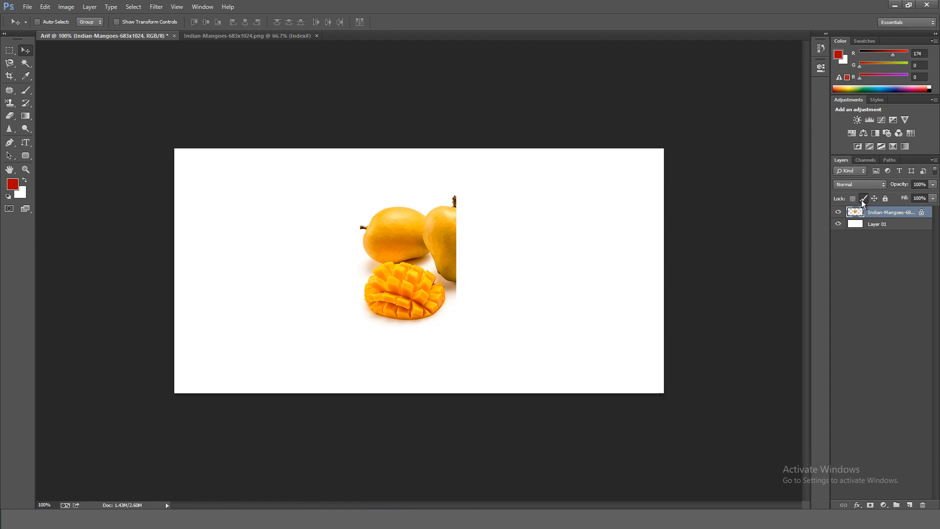
Lock the mango layer's position instead of its image pixels, and try to move the image
{"action": "left_click", "coordinate": [862, 199]}
{"action": "left_click", "coordinate": [875, 199]}
{"action": "left_click", "coordinate": [406, 240]}
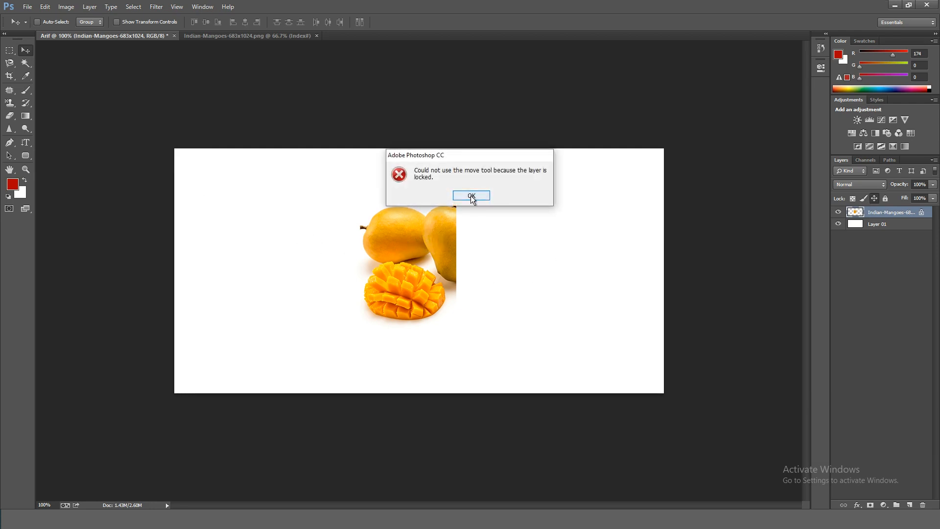
{"action": "left_click", "coordinate": [471, 196]}
{"action": "left_click", "coordinate": [427, 258]}
{"action": "left_click", "coordinate": [473, 196]}
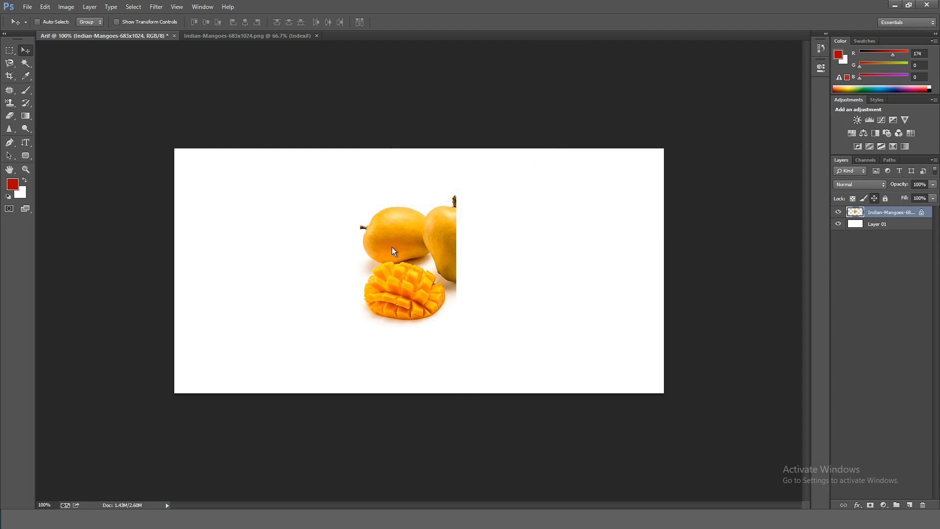
Paint four crossing red brush strokes over the position-locked mango layer and the surrounding canvas, and undo them
{"action": "left_click", "coordinate": [26, 91]}
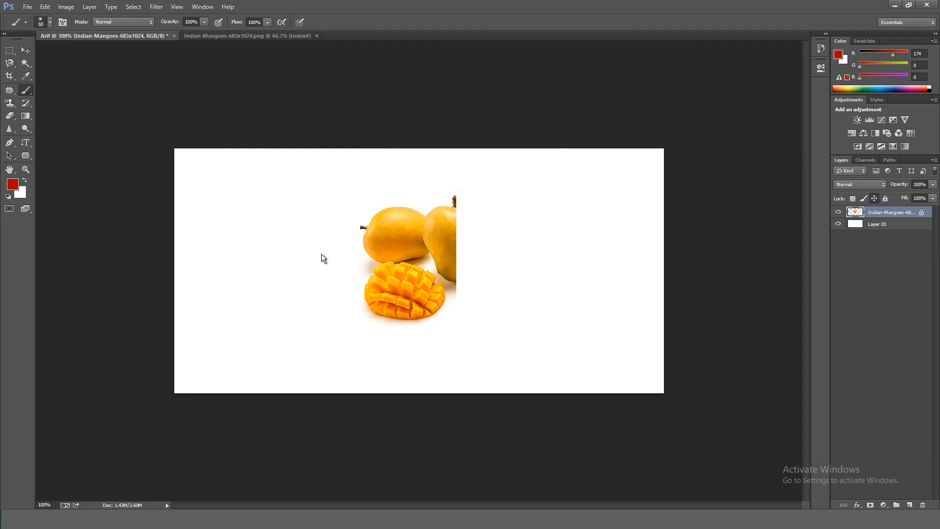
{"action": "mouse_move", "coordinate": [286, 218]}
{"action": "left_mouse_down"}
{"action": "mouse_move", "coordinate": [561, 290]}
{"action": "mouse_move", "coordinate": [445, 227]}
{"action": "mouse_move", "coordinate": [365, 349]}
{"action": "left_mouse_up"}
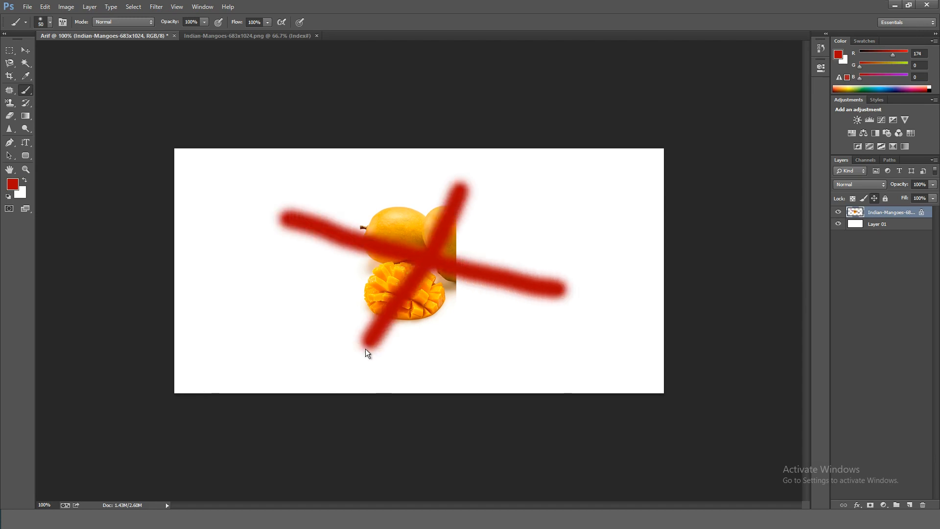
{"action": "mouse_move", "coordinate": [364, 196]}
{"action": "left_mouse_down"}
{"action": "mouse_move", "coordinate": [404, 249]}
{"action": "mouse_move", "coordinate": [507, 339]}
{"action": "left_mouse_up"}
{"action": "left_click_drag", "start_coordinate": [558, 215], "coordinate": [281, 310]}
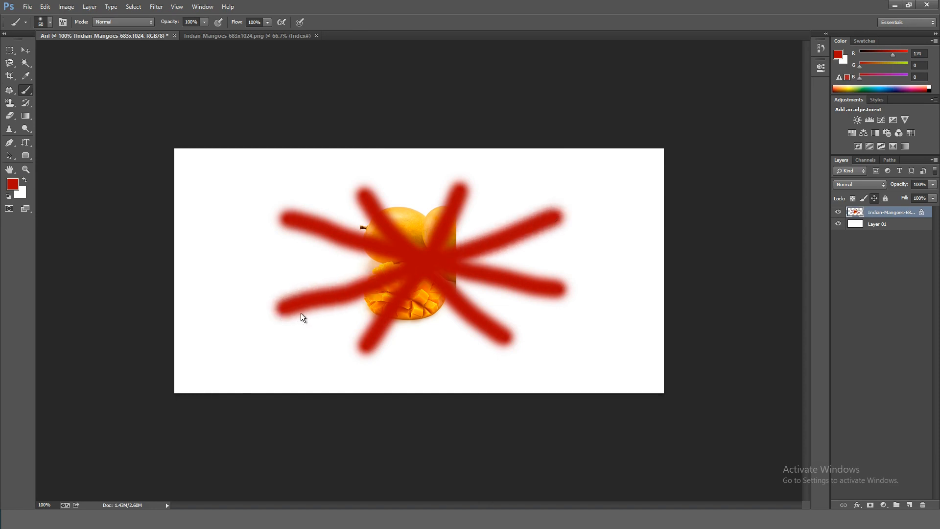
{"action": "key", "text": "ctrl+z"}
{"action": "key", "text": "ctrl+alt+z"}
{"action": "key", "text": "ctrl+alt+z"}
{"action": "key", "text": "ctrl+alt+z"}
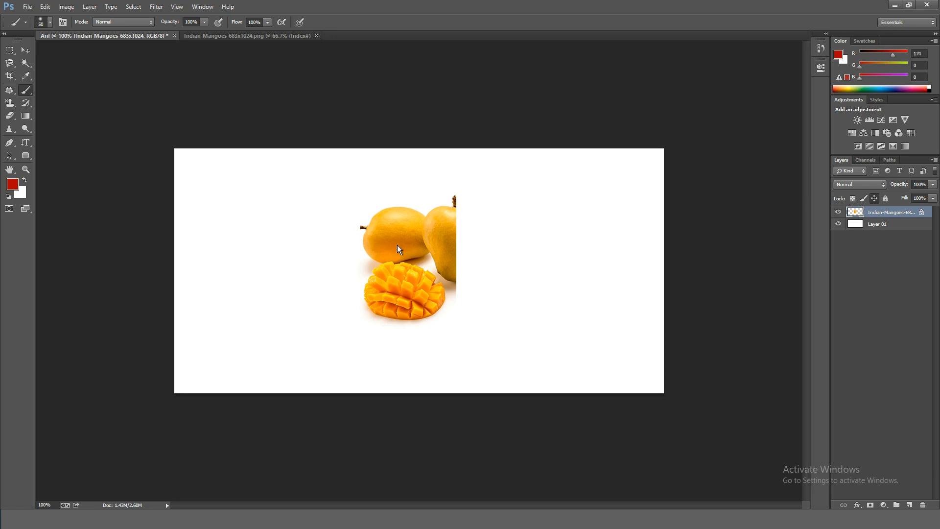
Paint more diagonal red brush strokes across the mangoes with only the position locked, and undo every stroke
{"action": "mouse_move", "coordinate": [302, 198]}
{"action": "left_mouse_down"}
{"action": "mouse_move", "coordinate": [481, 235]}
{"action": "mouse_move", "coordinate": [509, 294]}
{"action": "left_mouse_up"}
{"action": "left_click_drag", "start_coordinate": [480, 184], "coordinate": [323, 365]}
{"action": "left_click_drag", "start_coordinate": [297, 277], "coordinate": [543, 377]}
{"action": "key", "text": "ctrl+z"}
{"action": "key", "text": "ctrl+z"}
{"action": "key", "text": "ctrl+alt+z"}
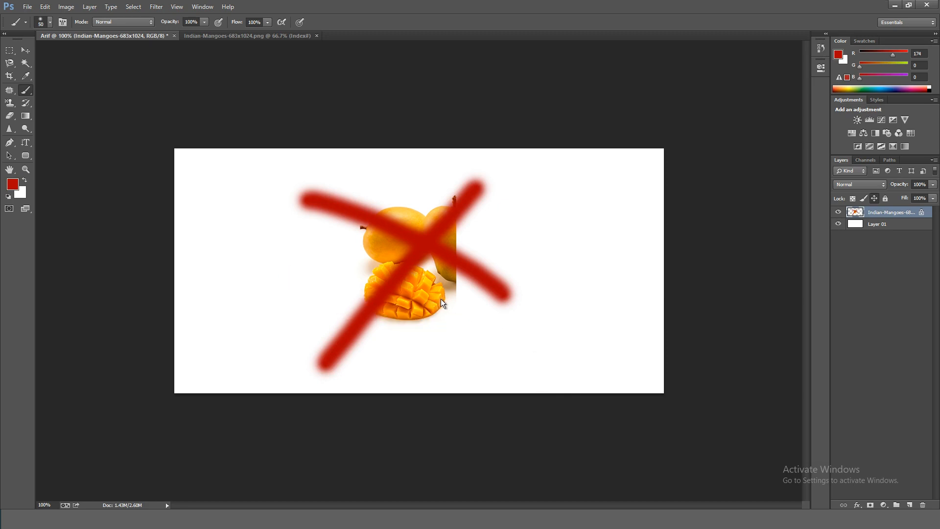
{"action": "key", "text": "ctrl+alt+z"}
{"action": "key", "text": "ctrl+alt+z"}
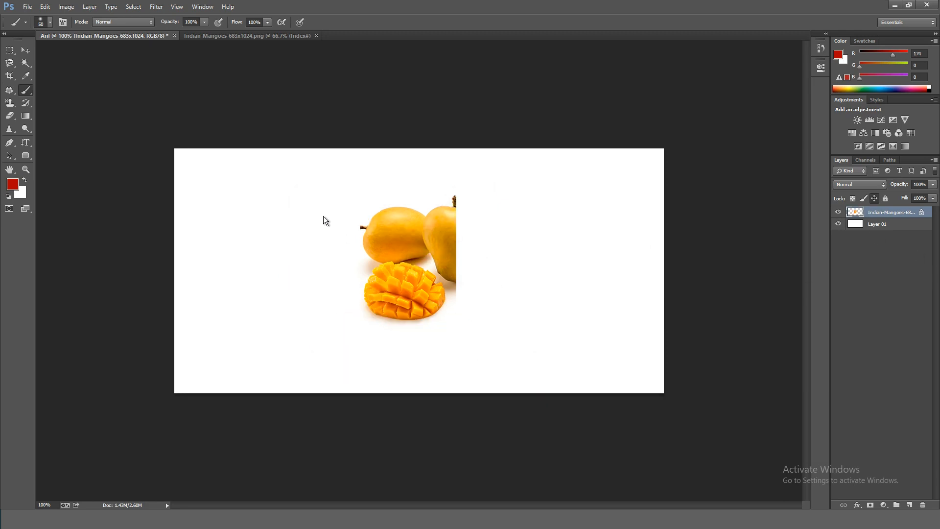
{"action": "left_click_drag", "start_coordinate": [321, 205], "coordinate": [513, 289]}
{"action": "key", "text": "ctrl+z"}
Replace the mango layer's position lock with the lock on all attributes
{"action": "left_click", "coordinate": [874, 198]}
{"action": "left_click", "coordinate": [885, 199]}
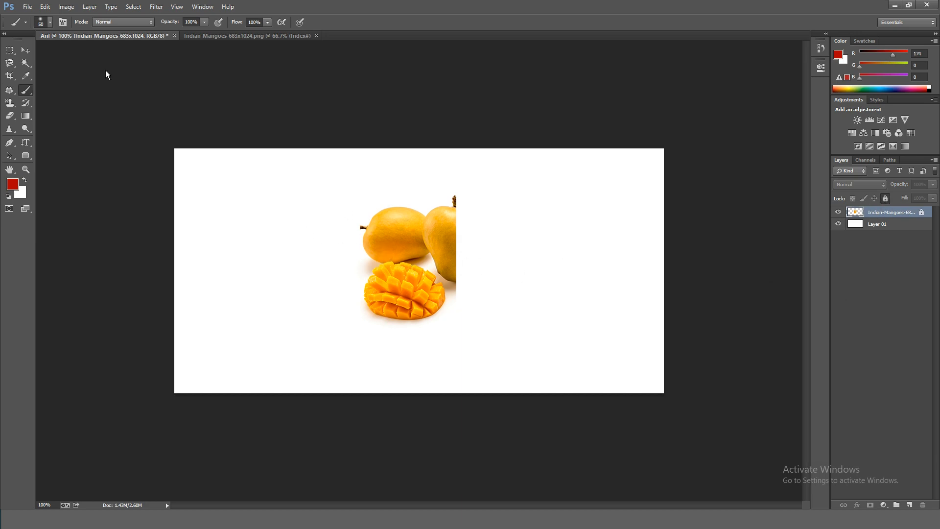
Try to move the mango image and paint over the canvas while all attributes of the mango layer are locked
{"action": "left_click", "coordinate": [26, 50]}
{"action": "left_click_drag", "start_coordinate": [411, 242], "coordinate": [508, 301]}
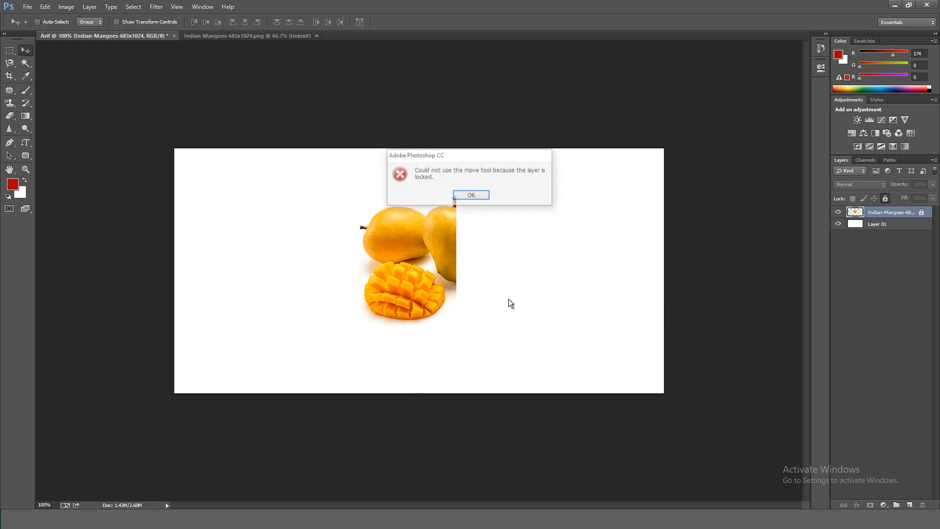
{"action": "left_click", "coordinate": [471, 196]}
{"action": "key", "text": "i"}
{"action": "left_click_drag", "start_coordinate": [416, 292], "coordinate": [531, 310]}
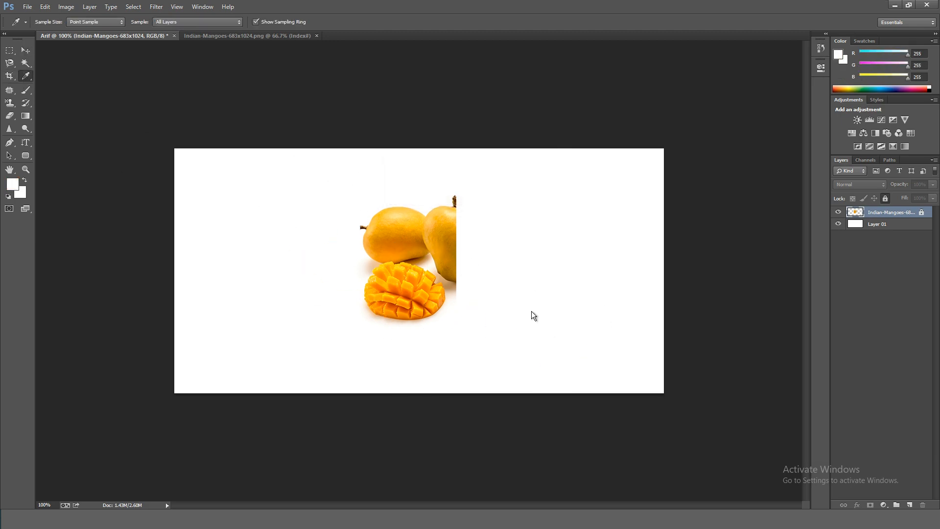
{"action": "left_click", "coordinate": [26, 90]}
{"action": "left_click", "coordinate": [520, 316]}
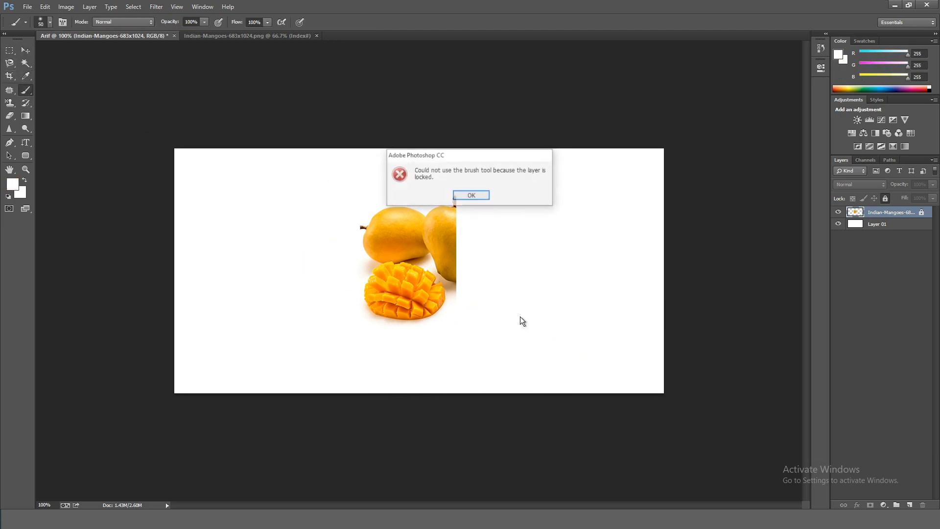
{"action": "left_click", "coordinate": [470, 196]}
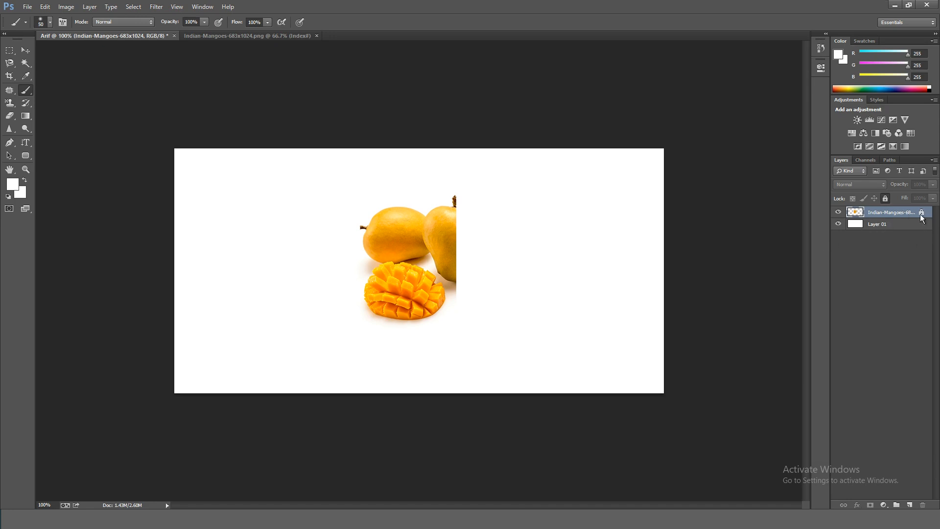
Remove the lock on all attributes from the mango layer and open its opacity slider
{"action": "left_click", "coordinate": [885, 198]}
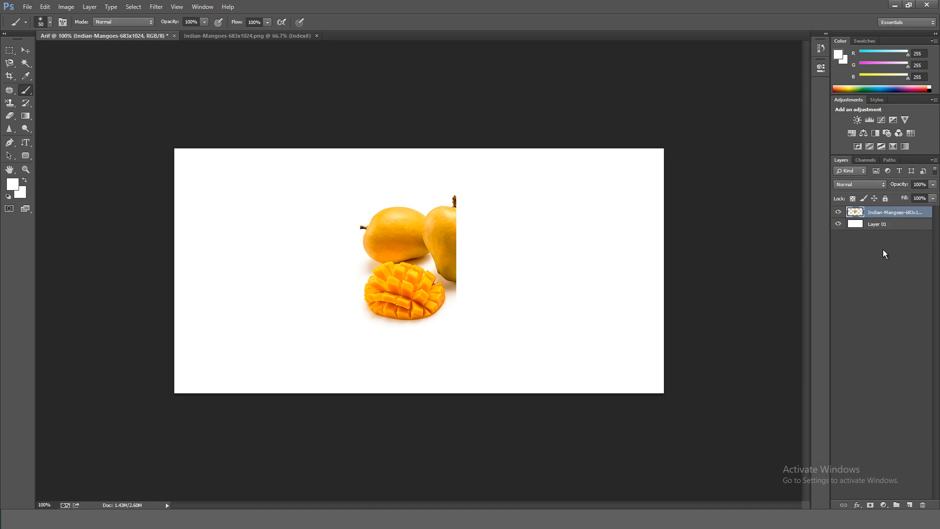
{"action": "left_click", "coordinate": [931, 185]}
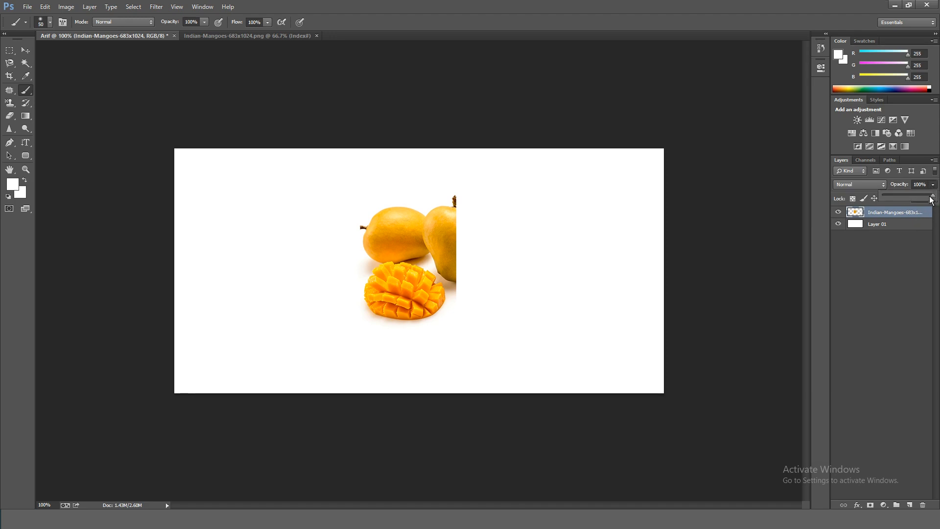
{"action": "mouse_move", "coordinate": [932, 201]}
{"action": "left_mouse_down"}
{"action": "mouse_move", "coordinate": [885, 205]}
{"action": "mouse_move", "coordinate": [932, 197]}
{"action": "left_mouse_up"}
{"action": "left_click", "coordinate": [857, 183]}
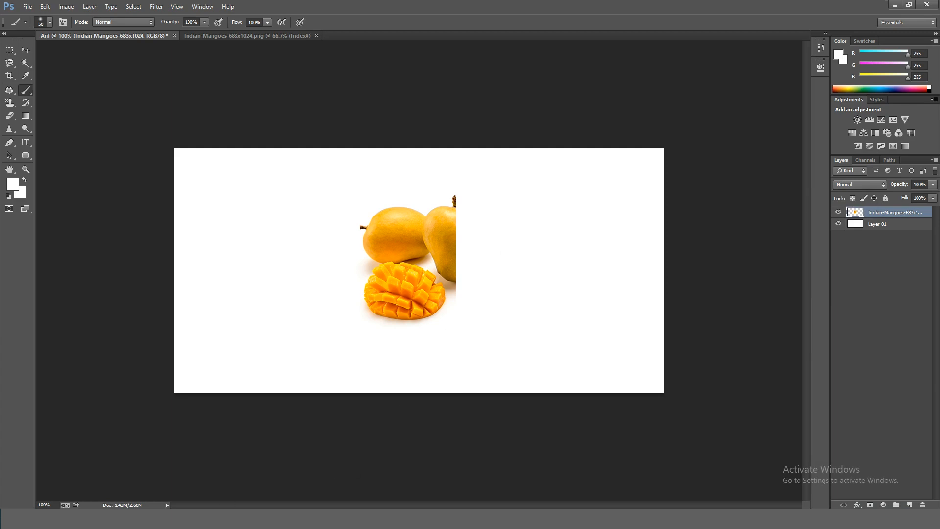
Place the WhatsApp image of the rice gel crème jar above the mango layer in the Arif document at its default size
{"action": "left_click", "coordinate": [107, 519]}
{"action": "left_click", "coordinate": [651, 233]}
{"action": "left_click_drag", "start_coordinate": [651, 234], "coordinate": [228, 246]}
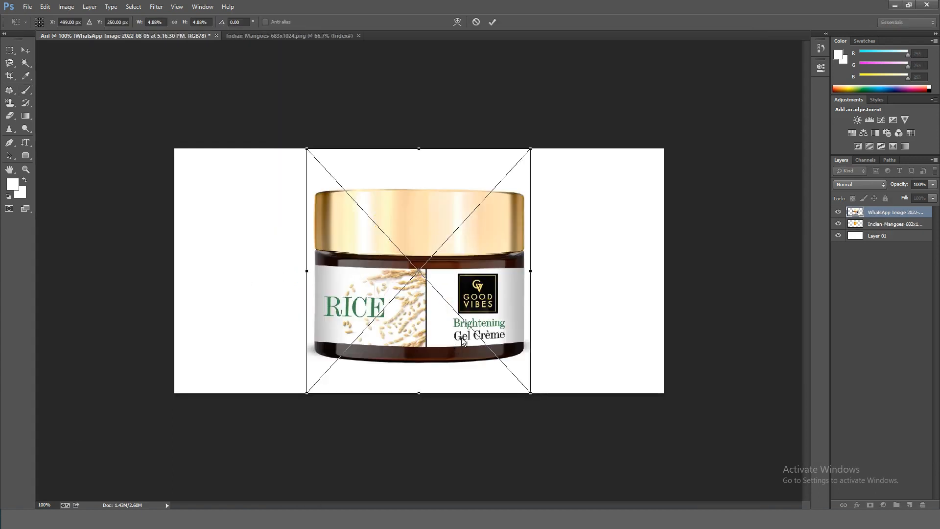
{"action": "key", "text": "Return"}
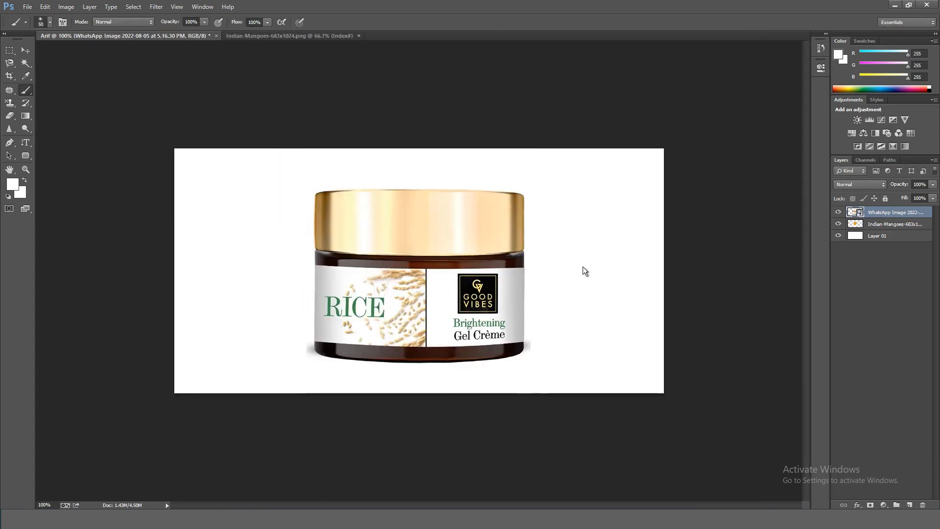
Shift the placed jar image slightly to the left over the mangoes
{"action": "left_click", "coordinate": [25, 50]}
{"action": "key", "text": "ctrl+t"}
{"action": "left_click_drag", "start_coordinate": [395, 262], "coordinate": [413, 228]}
{"action": "key", "text": "Return"}
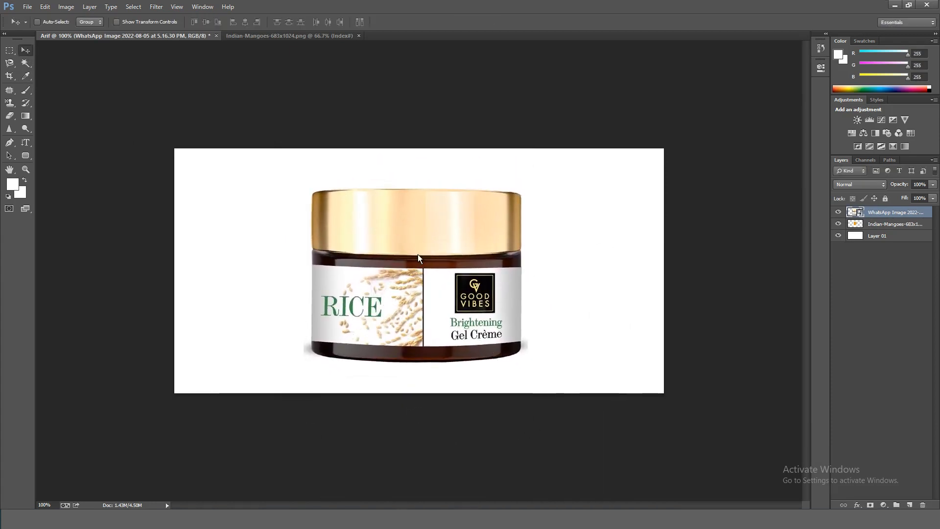
Try the Darken, Color Burn, Lighten, Color Dodge and Hard Light blend modes on the jar layer
{"action": "left_click", "coordinate": [867, 183]}
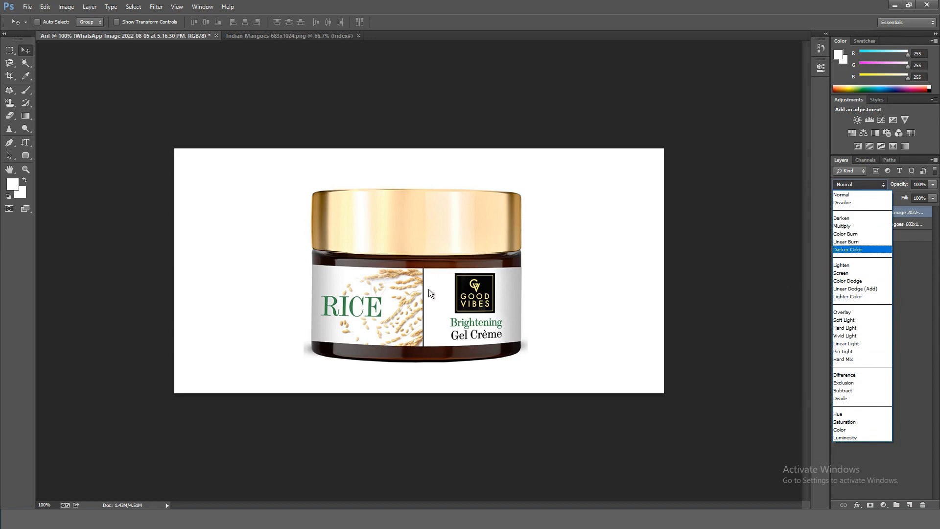
{"action": "left_click", "coordinate": [850, 221]}
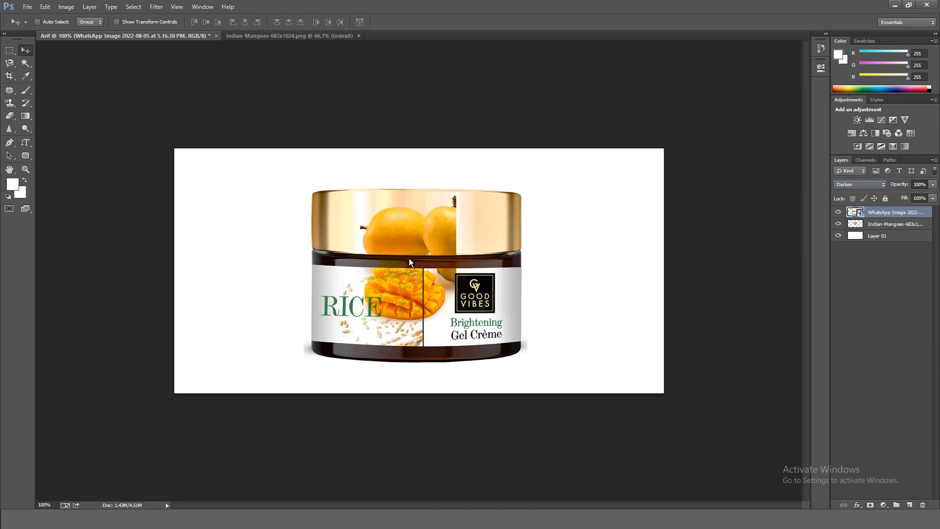
{"action": "left_click", "coordinate": [864, 186]}
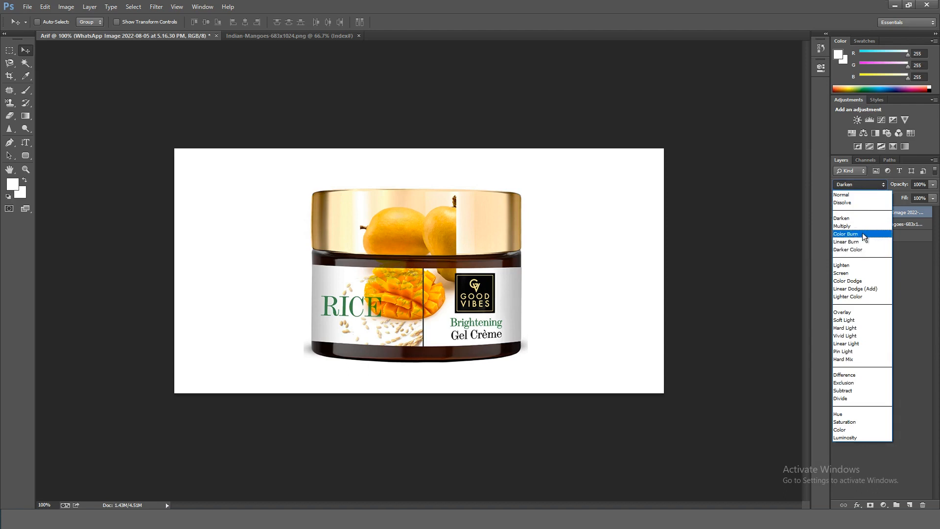
{"action": "left_click", "coordinate": [853, 235]}
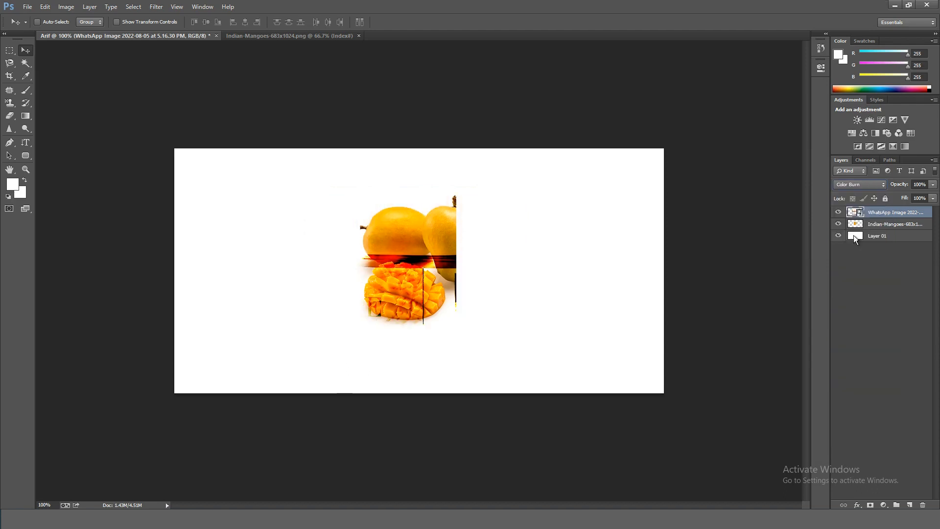
{"action": "left_click", "coordinate": [865, 184]}
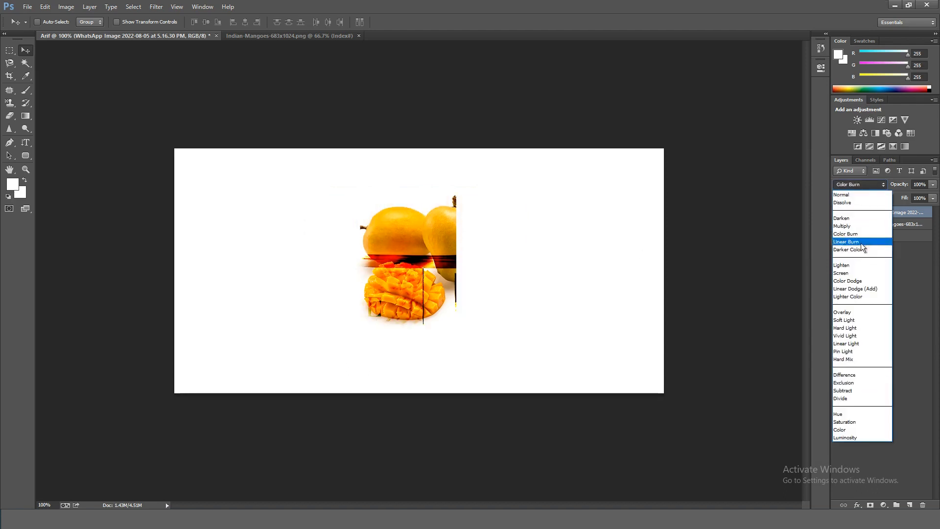
{"action": "left_click", "coordinate": [853, 266]}
{"action": "left_click", "coordinate": [860, 186]}
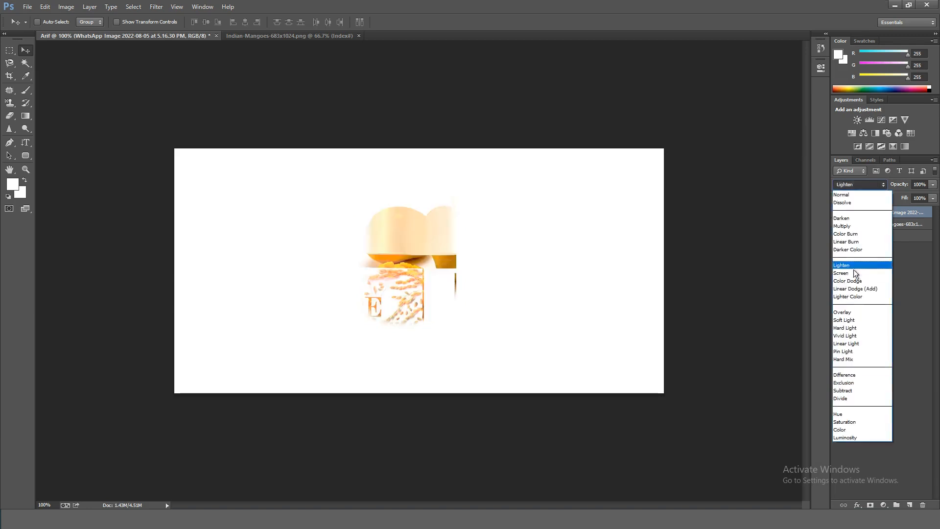
{"action": "left_click", "coordinate": [850, 287]}
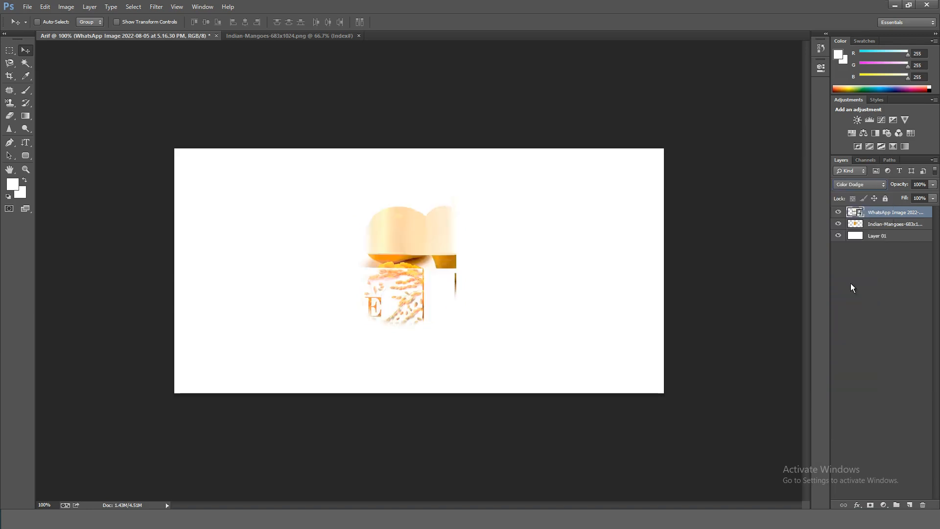
{"action": "left_click", "coordinate": [860, 181]}
{"action": "left_click", "coordinate": [852, 325]}
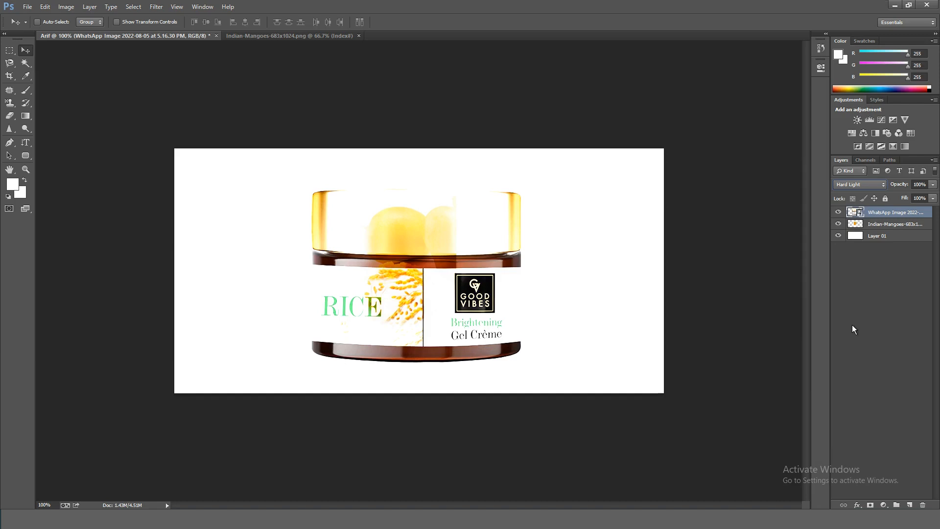
Set the jar layer's blend mode to Multiply and deselect all layers
{"action": "left_click", "coordinate": [868, 183]}
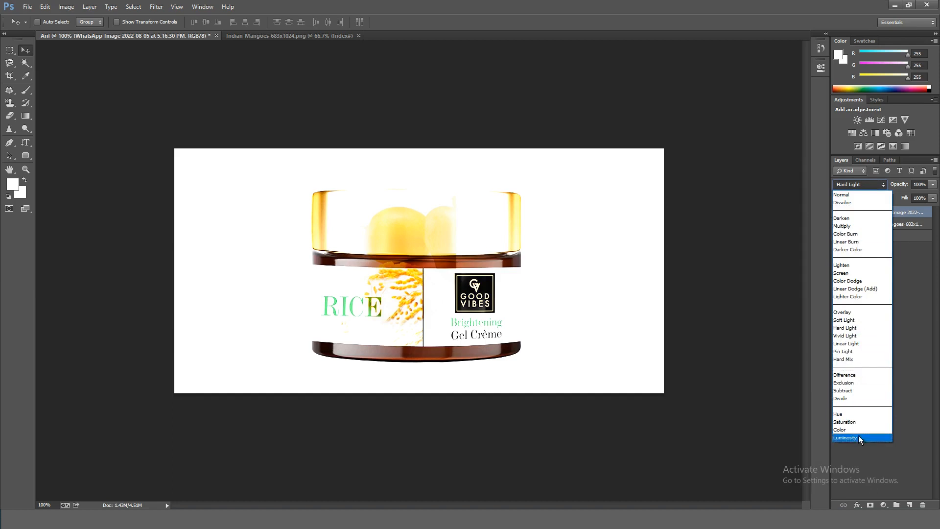
{"action": "left_click", "coordinate": [852, 227]}
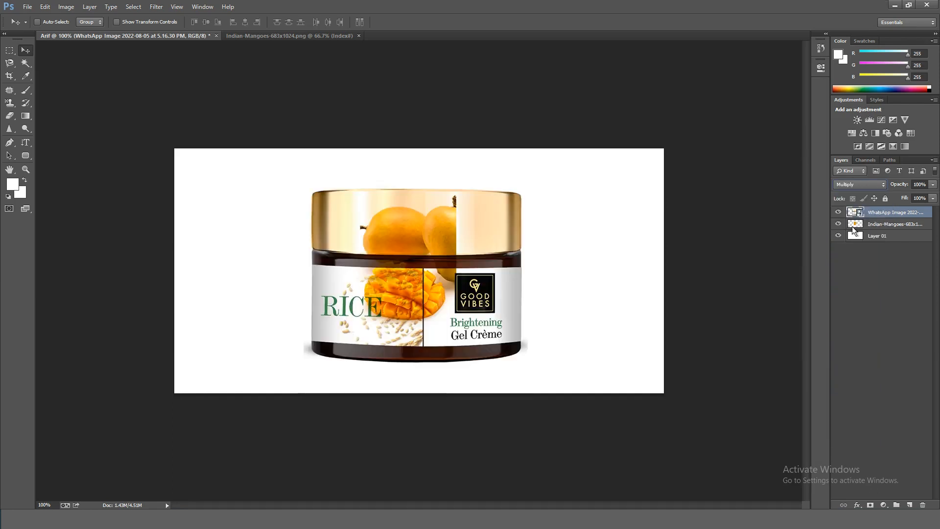
{"action": "left_click", "coordinate": [863, 186]}
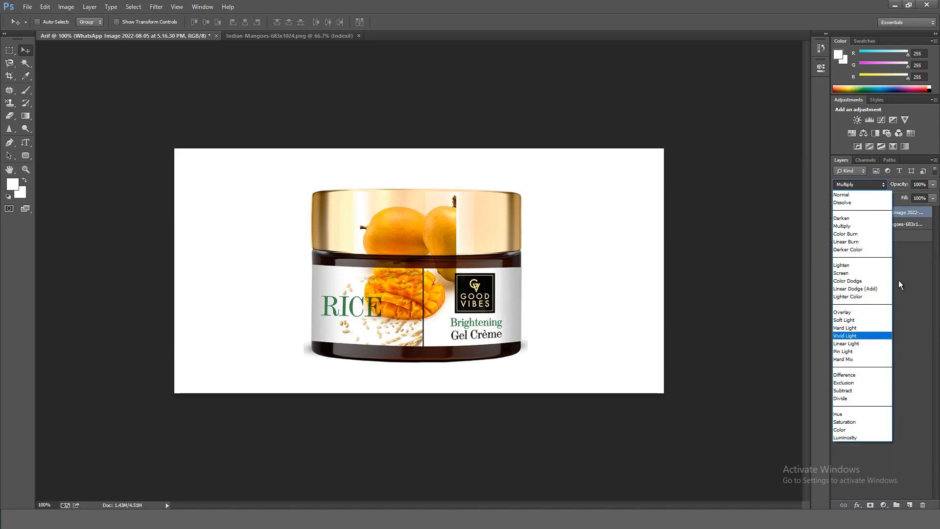
{"action": "left_click", "coordinate": [910, 253]}
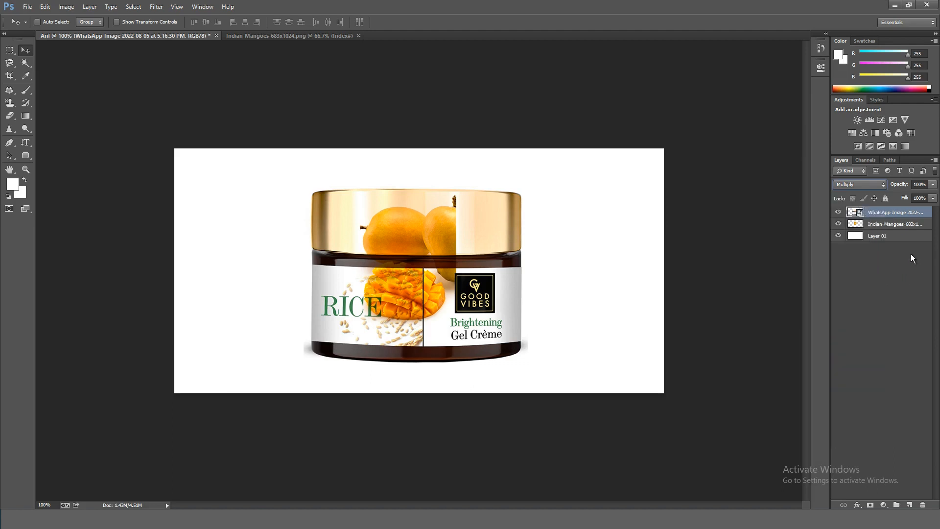
{"action": "left_click", "coordinate": [871, 263]}
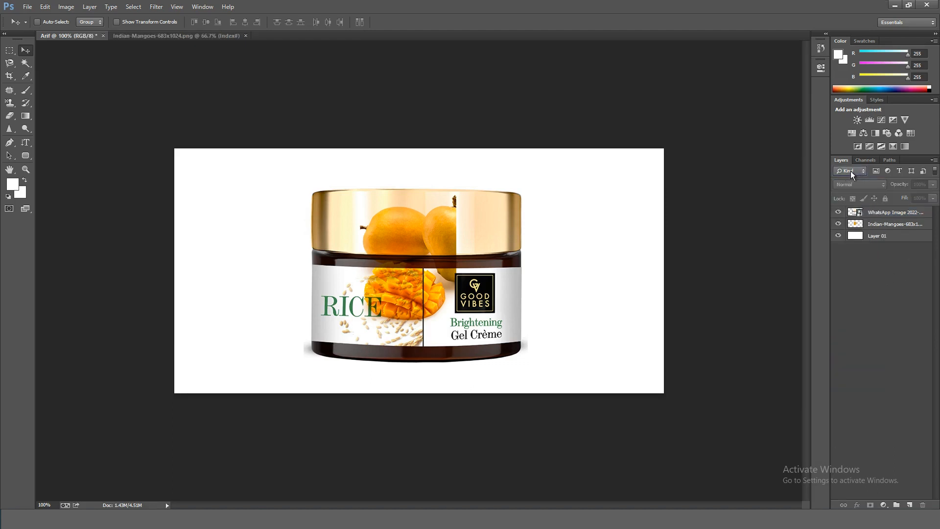
Filter the layer list by name using the text "laye"
{"action": "left_click", "coordinate": [850, 172]}
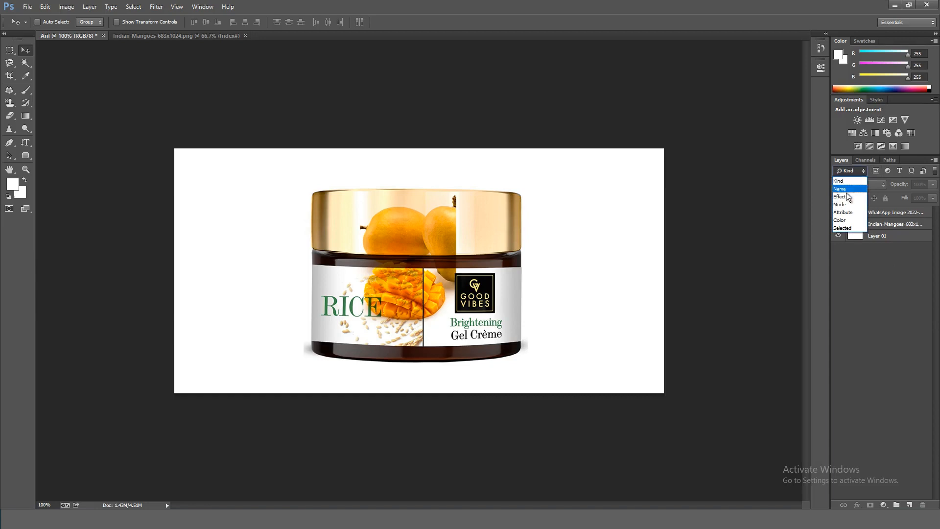
{"action": "left_click", "coordinate": [877, 299]}
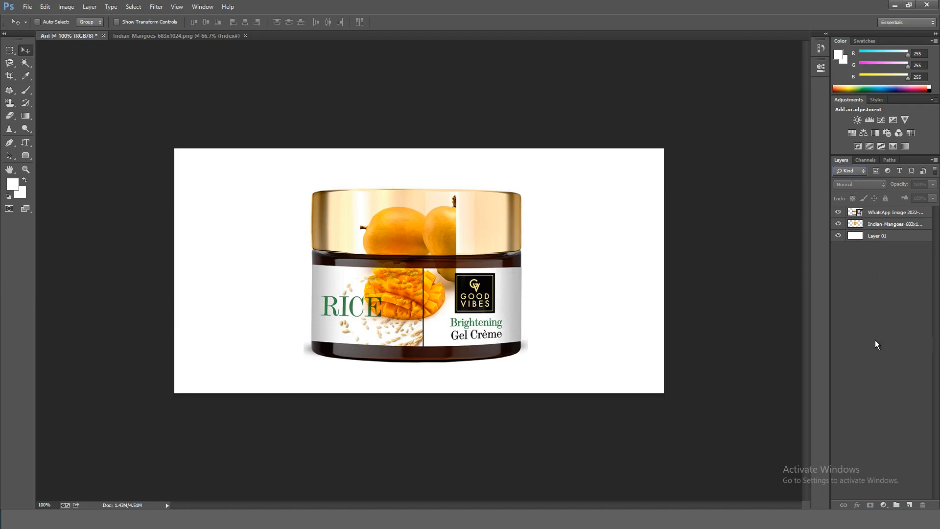
{"action": "left_click", "coordinate": [854, 172]}
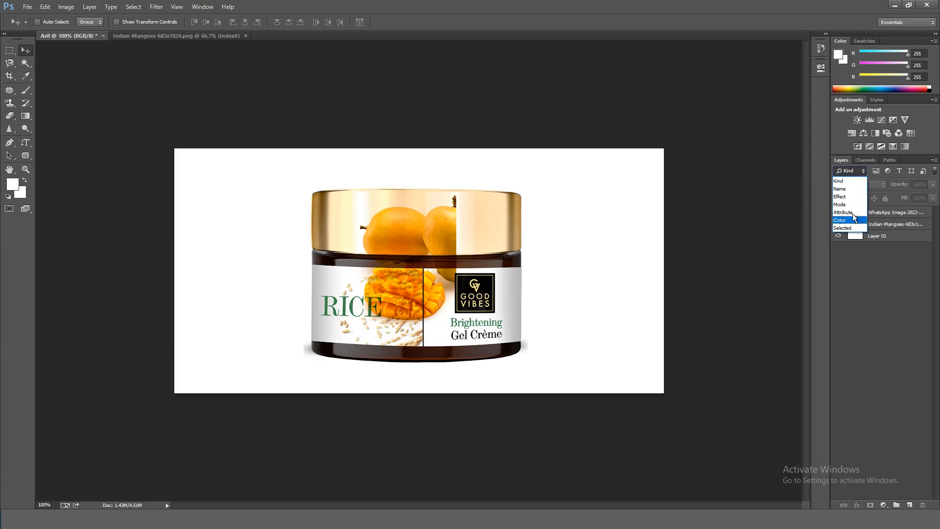
{"action": "left_click", "coordinate": [846, 188]}
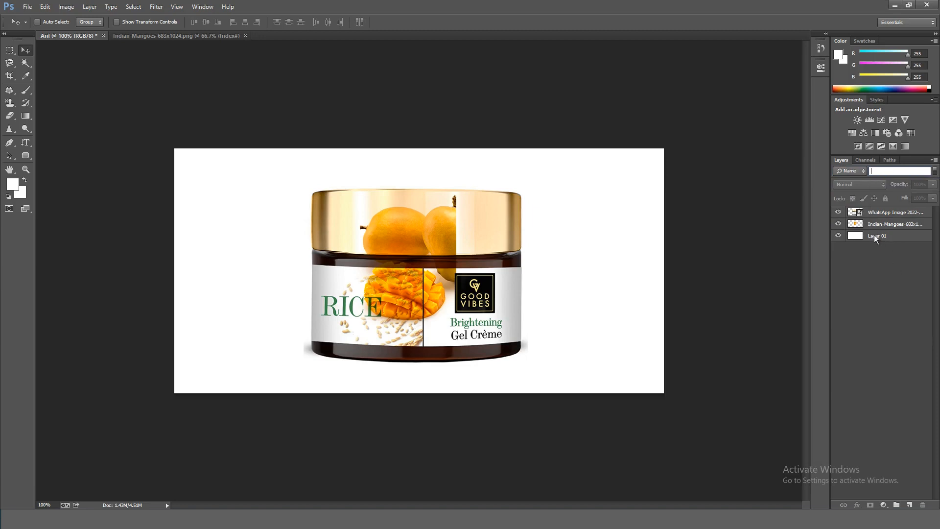
{"action": "type", "text": "laye"}
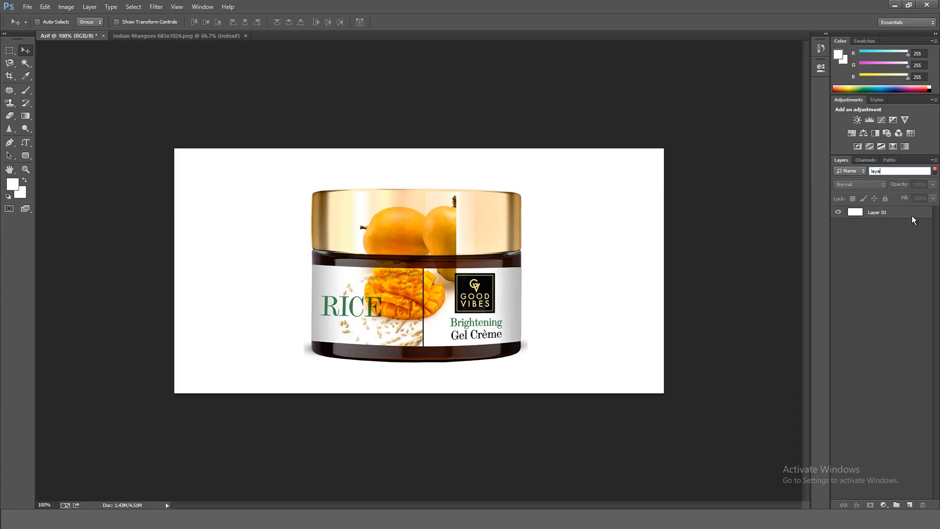
Clear the layer name filter text and view the available filter types
{"action": "key", "text": "BackSpace"}
{"action": "key", "text": "BackSpace"}
{"action": "key", "text": "BackSpace"}
{"action": "key", "text": "BackSpace"}
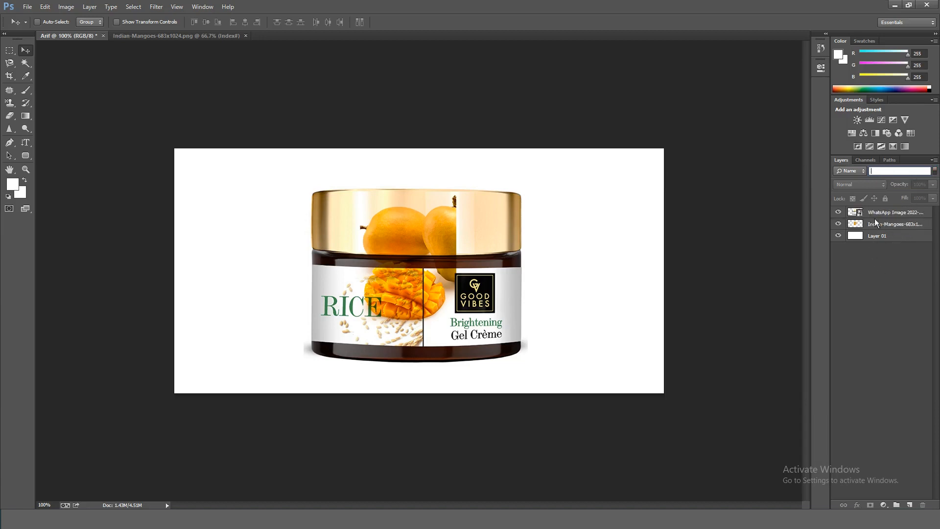
{"action": "left_click", "coordinate": [856, 172]}
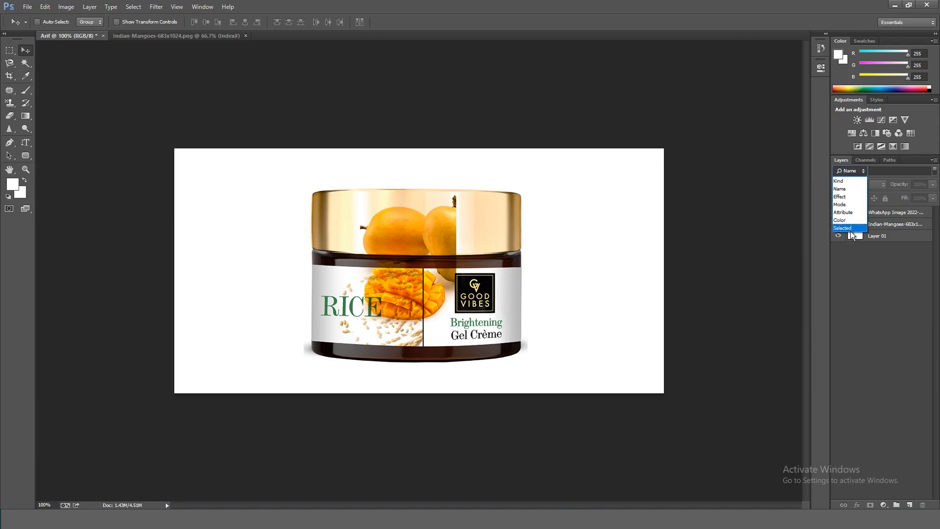
{"action": "left_click", "coordinate": [869, 267]}
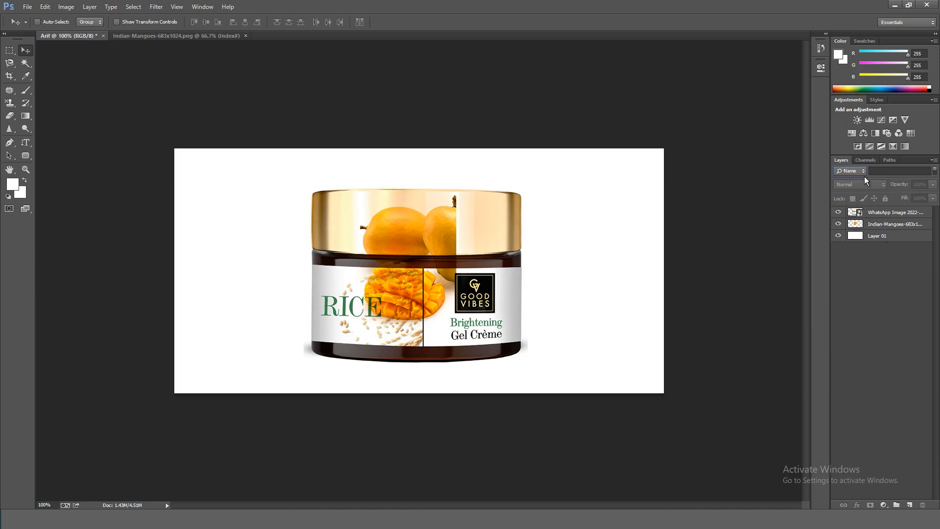
Add six new empty layers above the existing layers
{"action": "left_click", "coordinate": [910, 504]}
{"action": "left_click", "coordinate": [910, 505]}
{"action": "left_click", "coordinate": [910, 505]}
{"action": "left_click", "coordinate": [909, 505]}
{"action": "left_click", "coordinate": [910, 506]}
{"action": "left_click", "coordinate": [910, 505]}
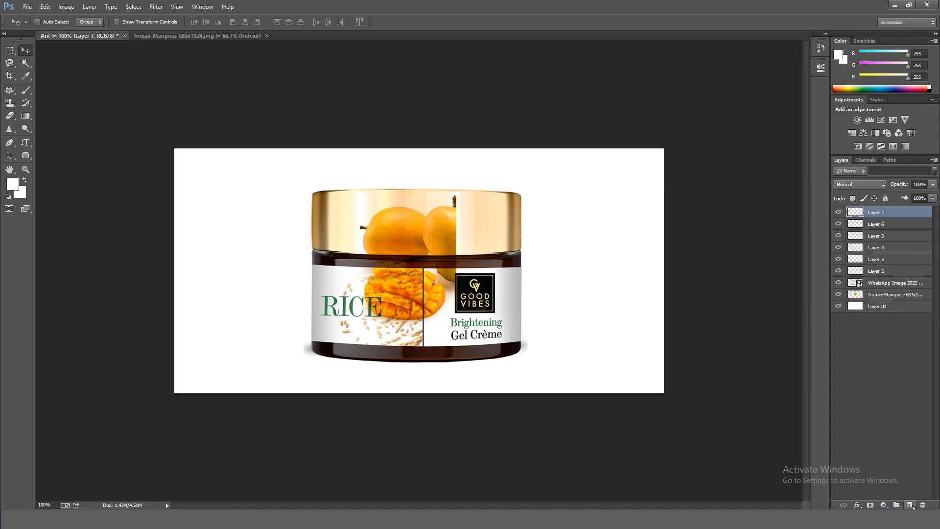
Delete the two topmost empty layers, Layer 7 and Layer 6
{"action": "left_click_drag", "start_coordinate": [888, 211], "coordinate": [923, 506]}
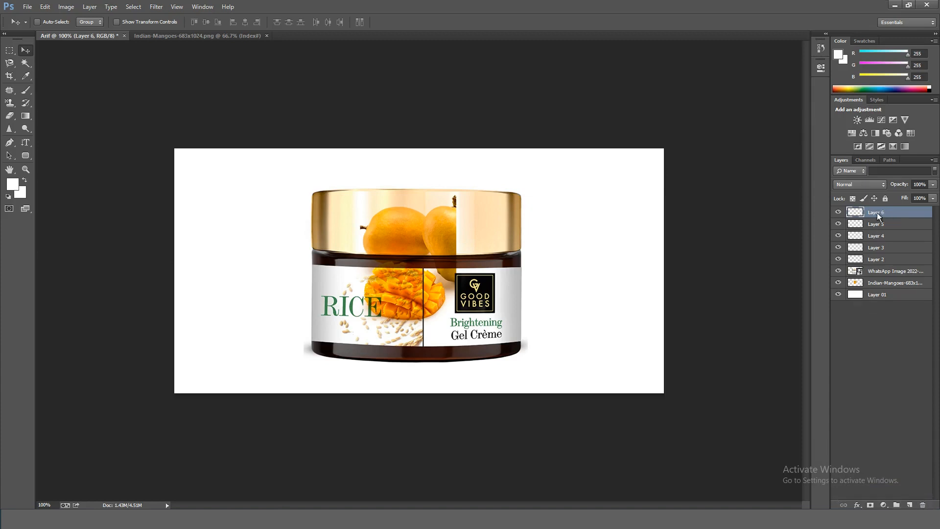
{"action": "left_click", "coordinate": [923, 505]}
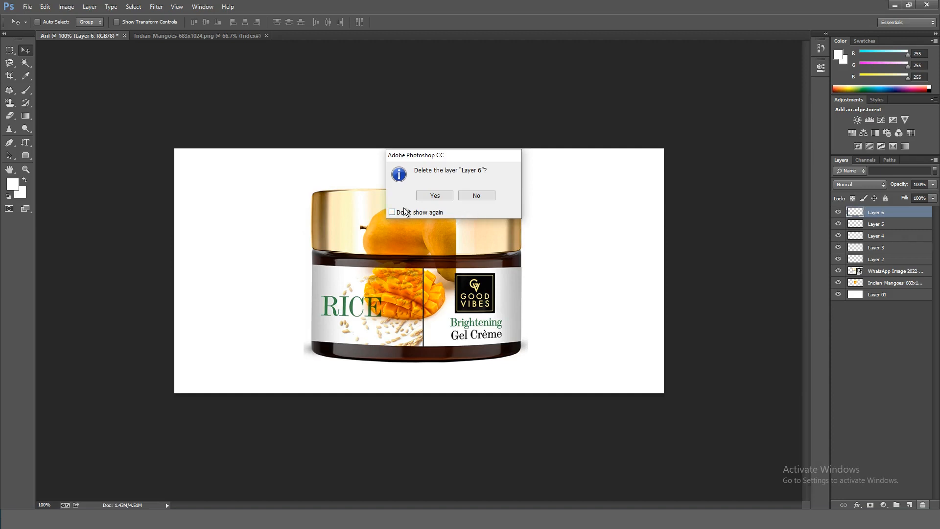
{"action": "left_click", "coordinate": [436, 195]}
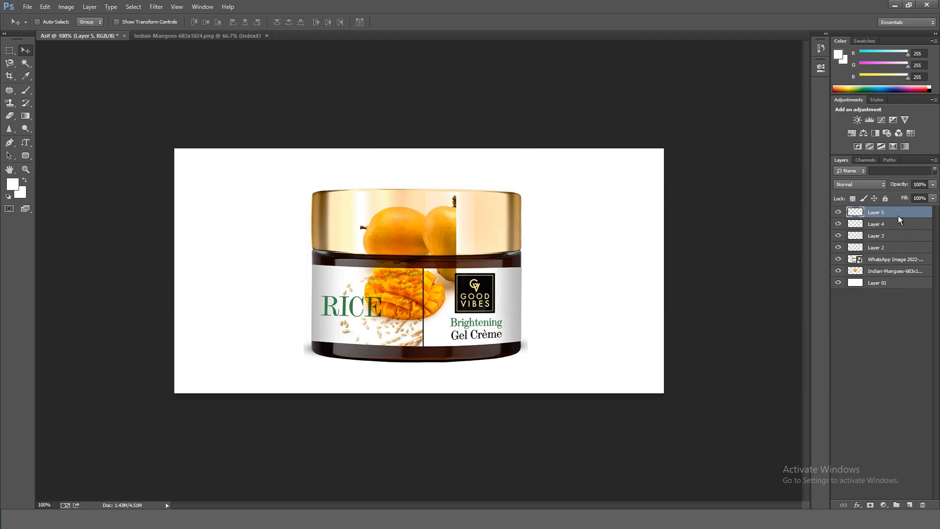
Group the four empty layers, Layer 5 through Layer 2, and expand the group to show its contents
{"action": "left_click", "coordinate": [885, 249], "text": "shift"}
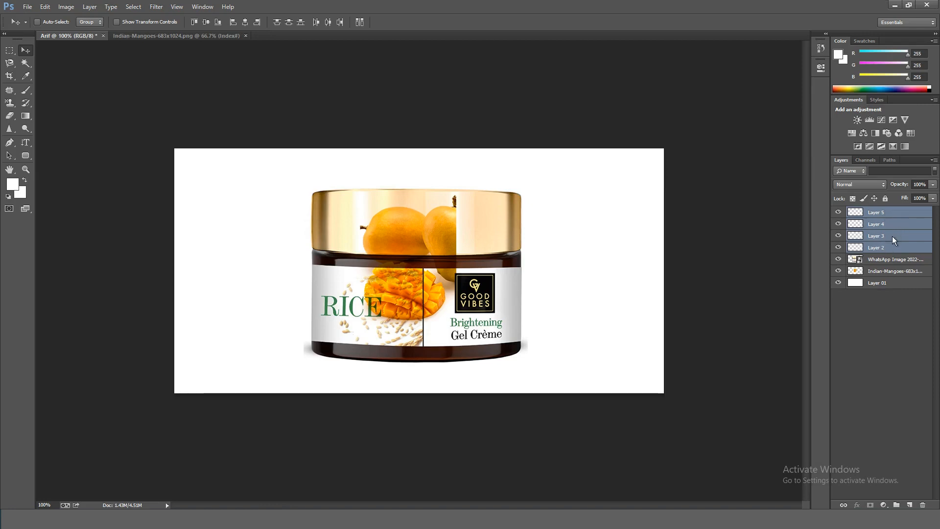
{"action": "left_click", "coordinate": [888, 211]}
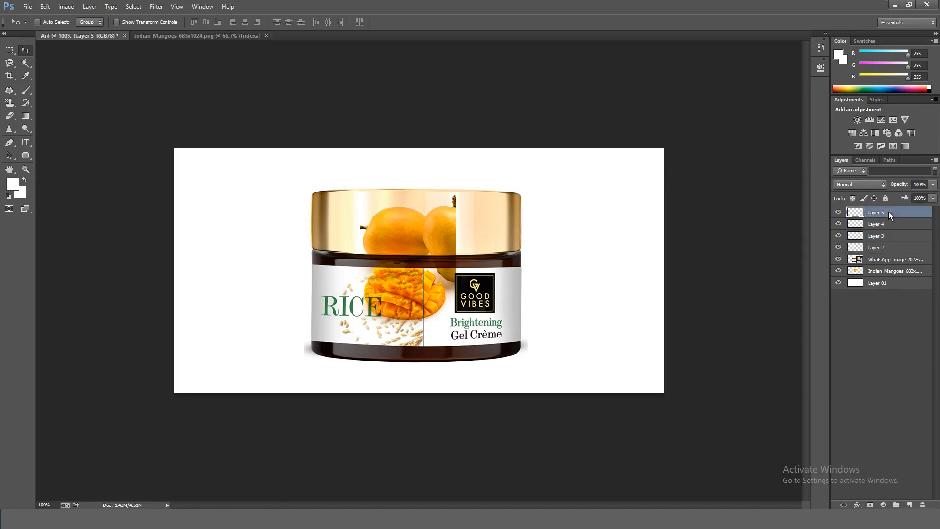
{"action": "left_click", "coordinate": [882, 245], "text": "shift"}
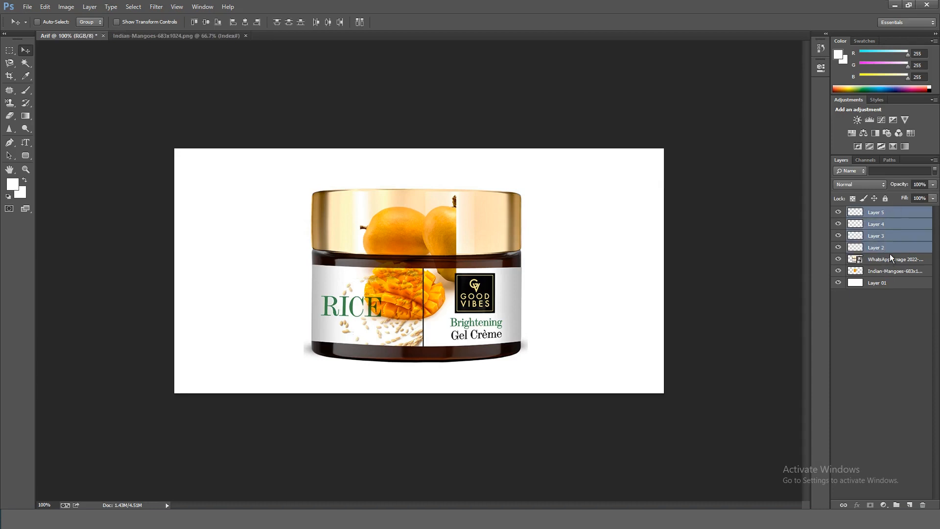
{"action": "key", "text": "ctrl+g"}
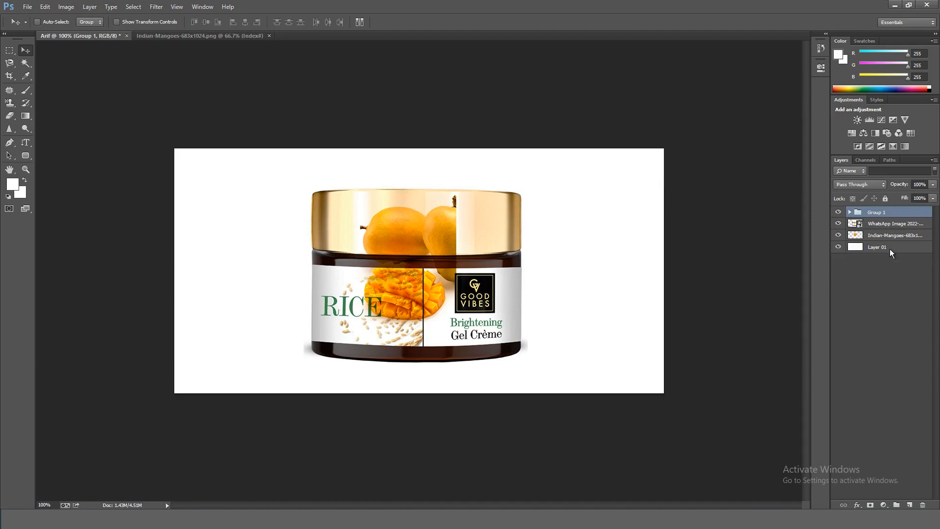
{"action": "left_click", "coordinate": [883, 300]}
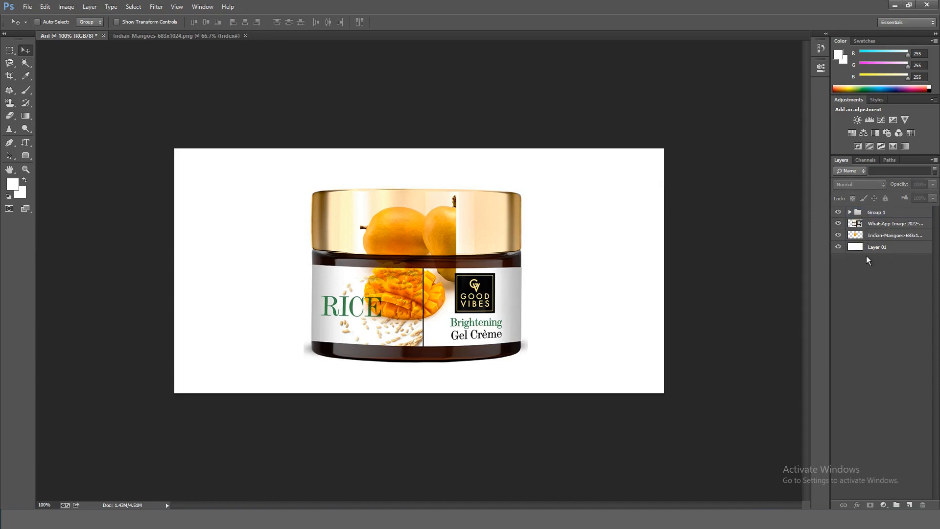
{"action": "left_click", "coordinate": [849, 212]}
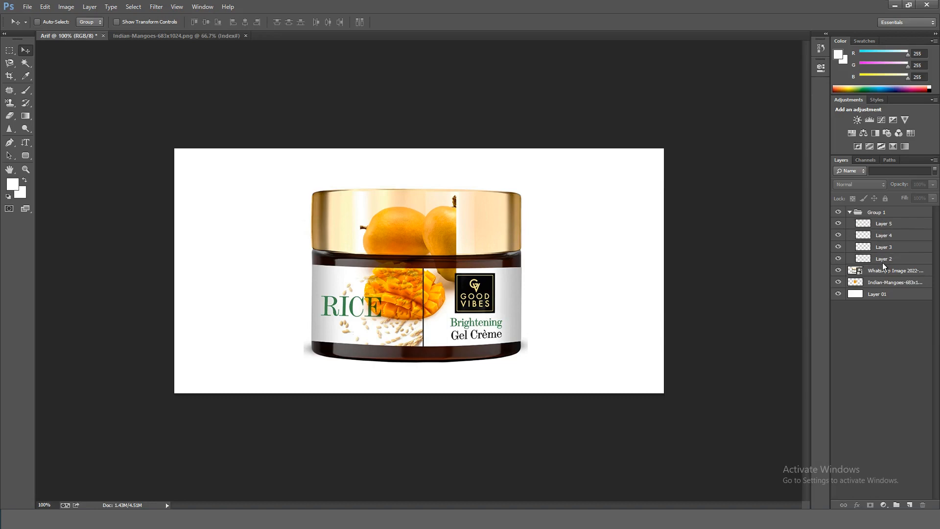